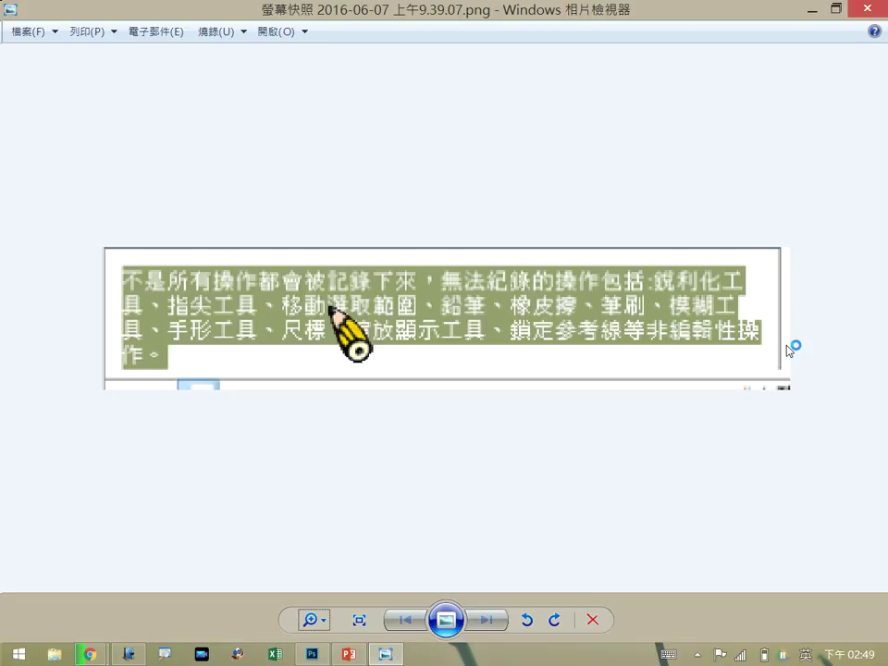
Close the image viewer, switch to Photoshop, lengthen the Actions panel and collapse the 淡出效果 (選取範圍) action.
{"action": "left_click", "coordinate": [870, 8]}
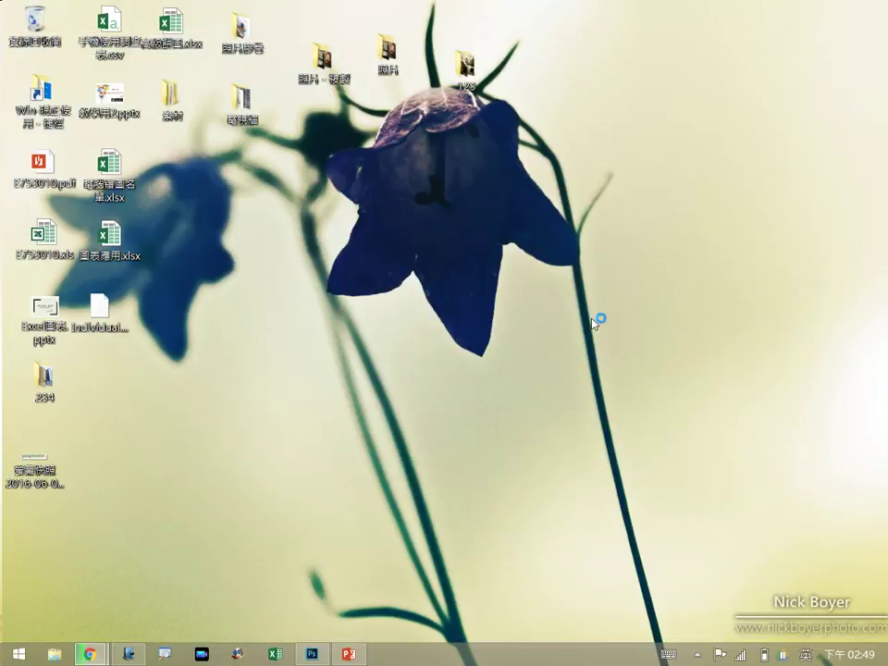
{"action": "left_click", "coordinate": [313, 654]}
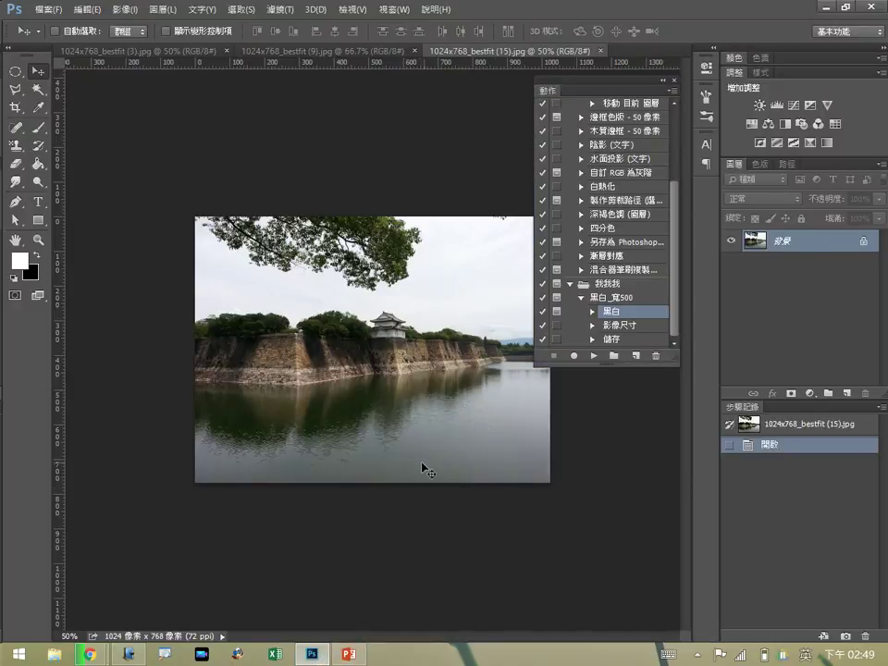
{"action": "left_click_drag", "start_coordinate": [647, 366], "coordinate": [633, 463]}
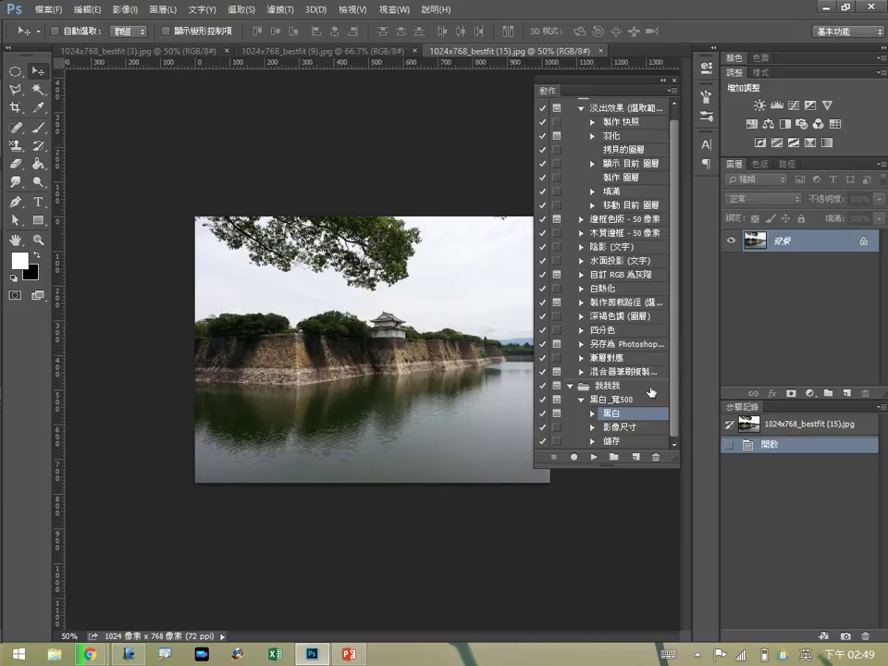
{"action": "left_click", "coordinate": [580, 107]}
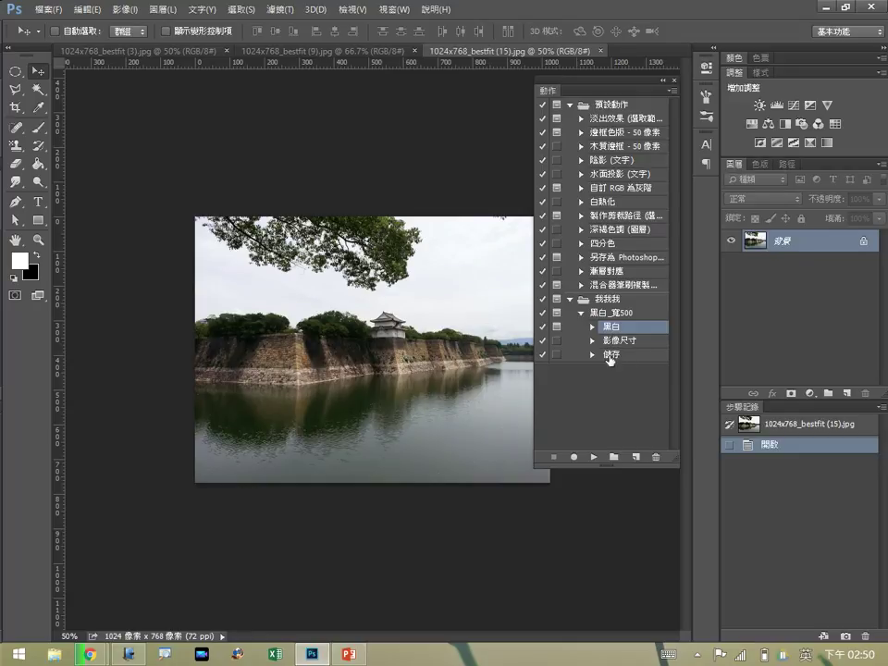
Start recording after the 儲存 step of 黑白_寬500 and draw a white rectangle about 1034 by 94 px across the photo's lower part.
{"action": "left_click", "coordinate": [615, 355]}
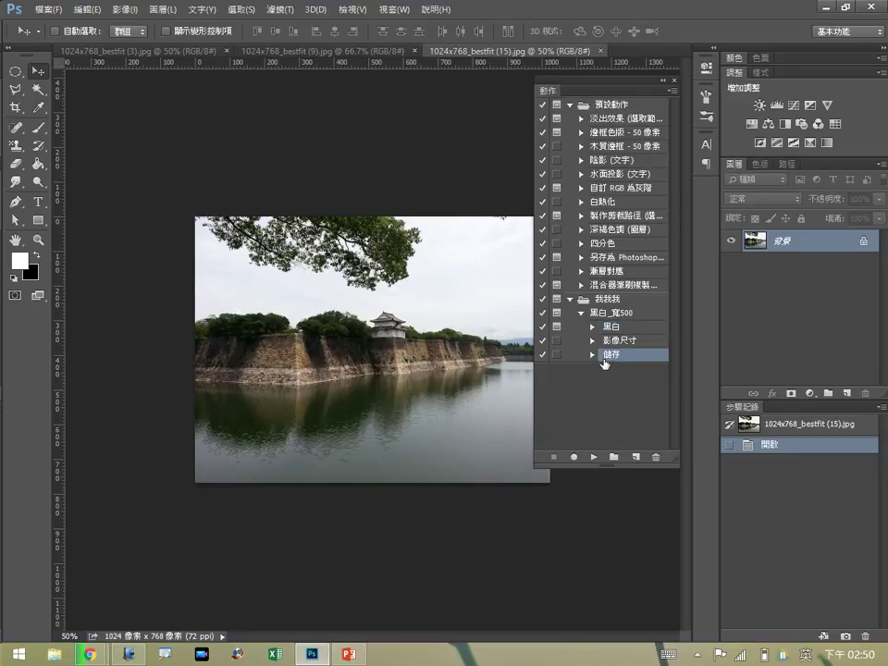
{"action": "left_click", "coordinate": [574, 457]}
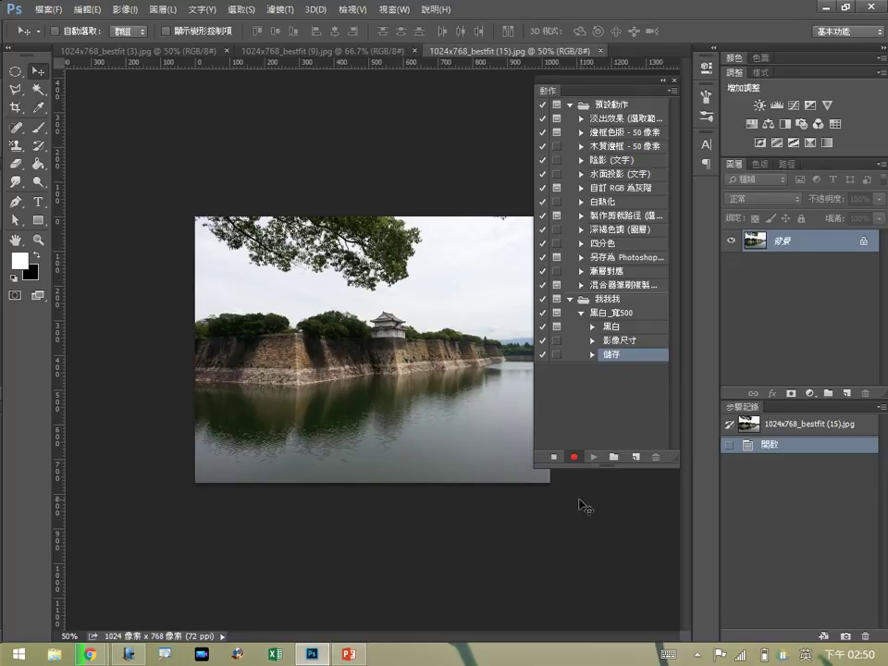
{"action": "left_click", "coordinate": [39, 222]}
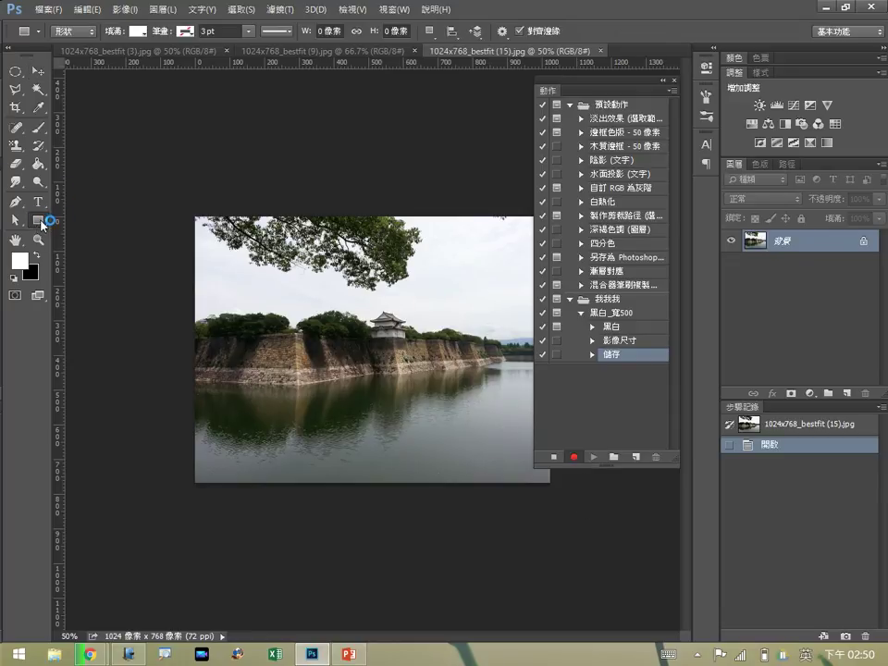
{"action": "left_click_drag", "start_coordinate": [195, 424], "coordinate": [555, 456]}
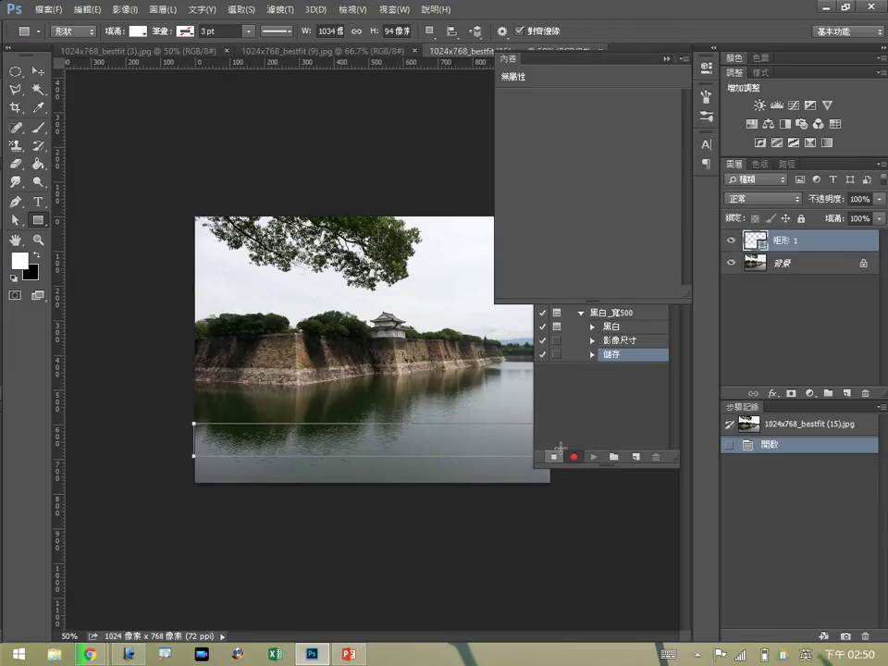
{"action": "left_click", "coordinate": [677, 59]}
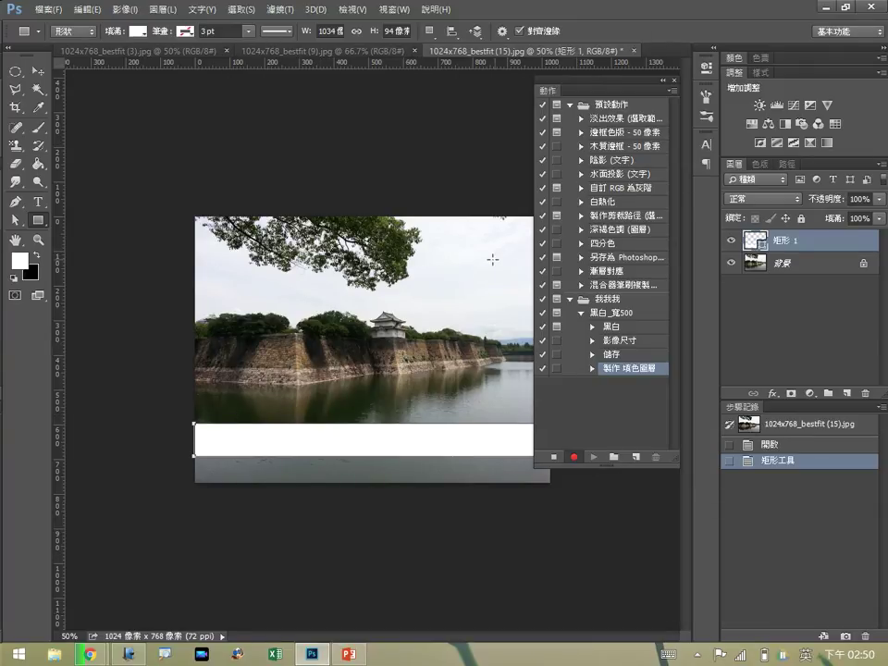
Dock the Actions panel beside the History panel, make it taller and collapse the 預設動作 set.
{"action": "left_click_drag", "start_coordinate": [557, 87], "coordinate": [797, 400]}
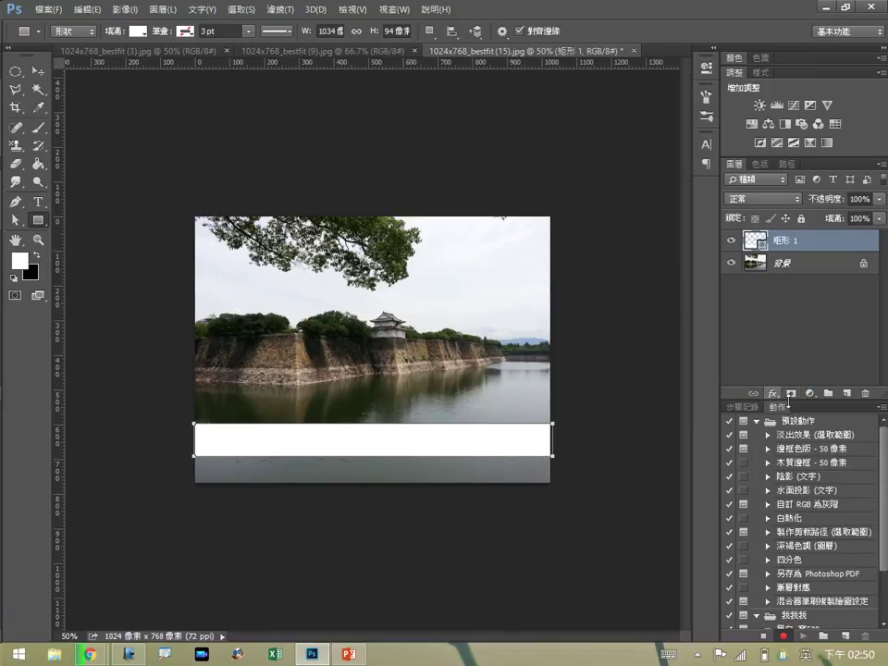
{"action": "left_click_drag", "start_coordinate": [787, 396], "coordinate": [789, 310]}
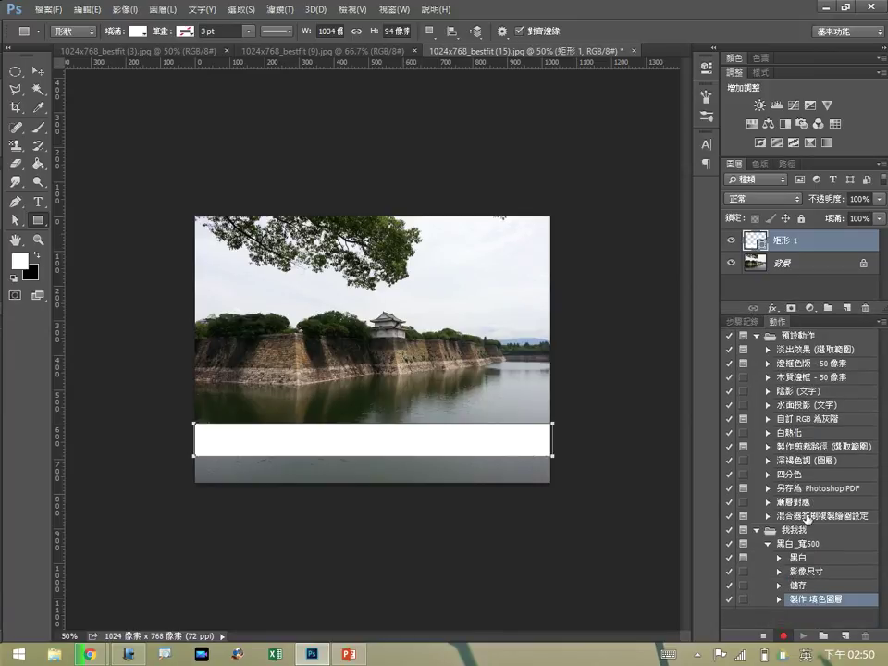
{"action": "left_click", "coordinate": [765, 336]}
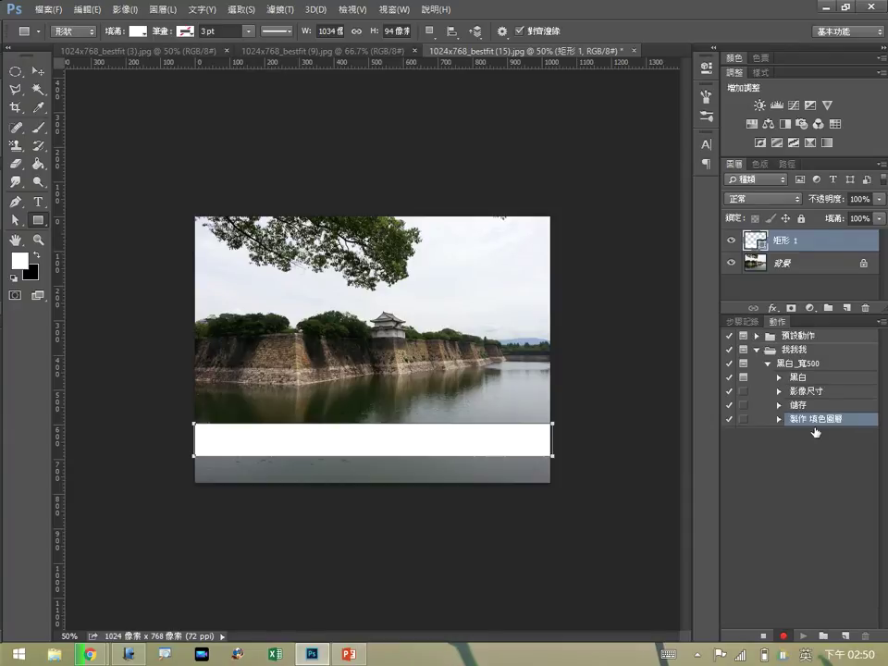
Recolour the rectangle layer black and lower its opacity to 61%.
{"action": "left_click", "coordinate": [38, 70]}
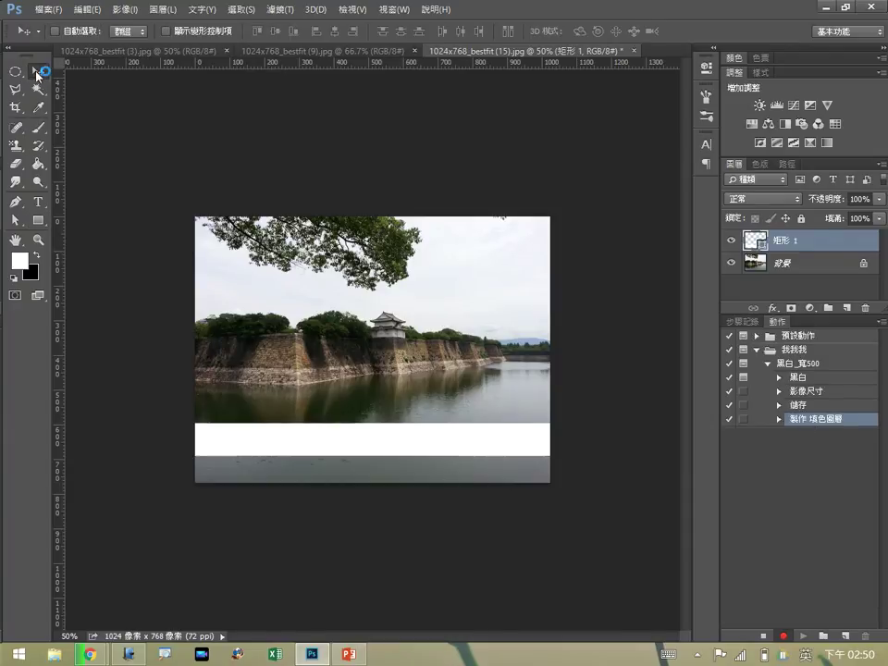
{"action": "double_click", "coordinate": [756, 241]}
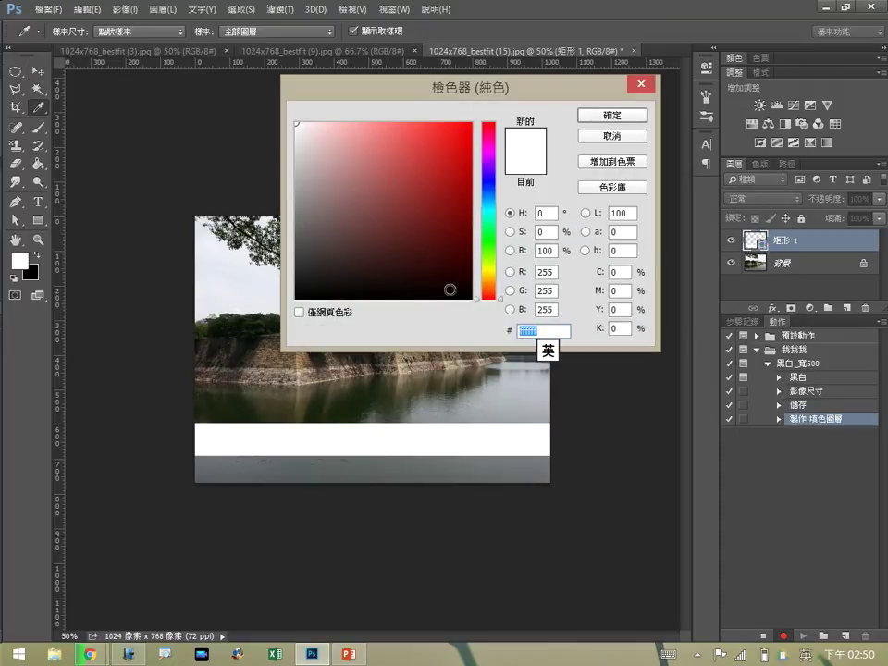
{"action": "left_click", "coordinate": [295, 296]}
{"action": "left_click", "coordinate": [601, 114]}
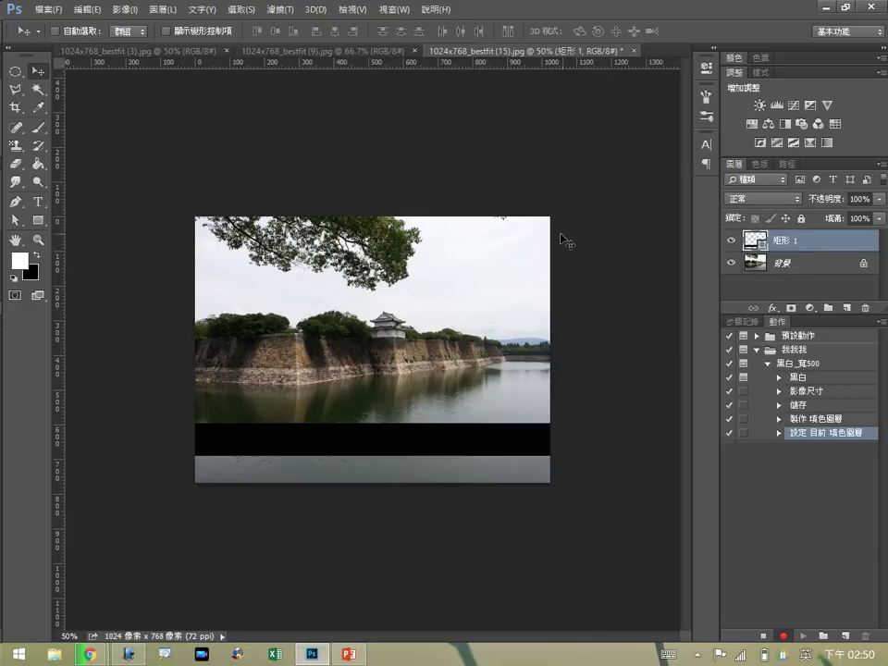
{"action": "left_click", "coordinate": [881, 199]}
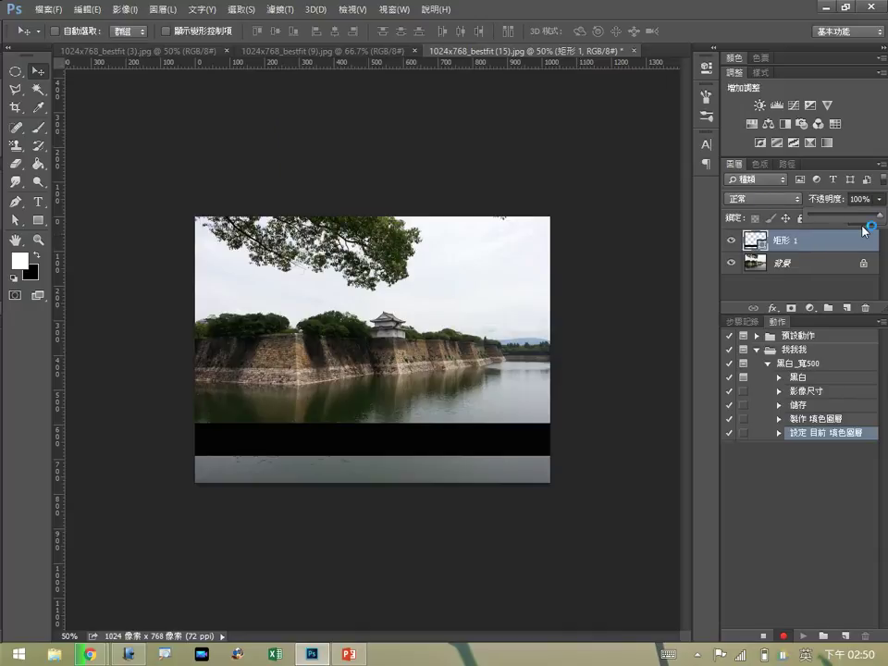
{"action": "left_click_drag", "start_coordinate": [875, 219], "coordinate": [854, 220]}
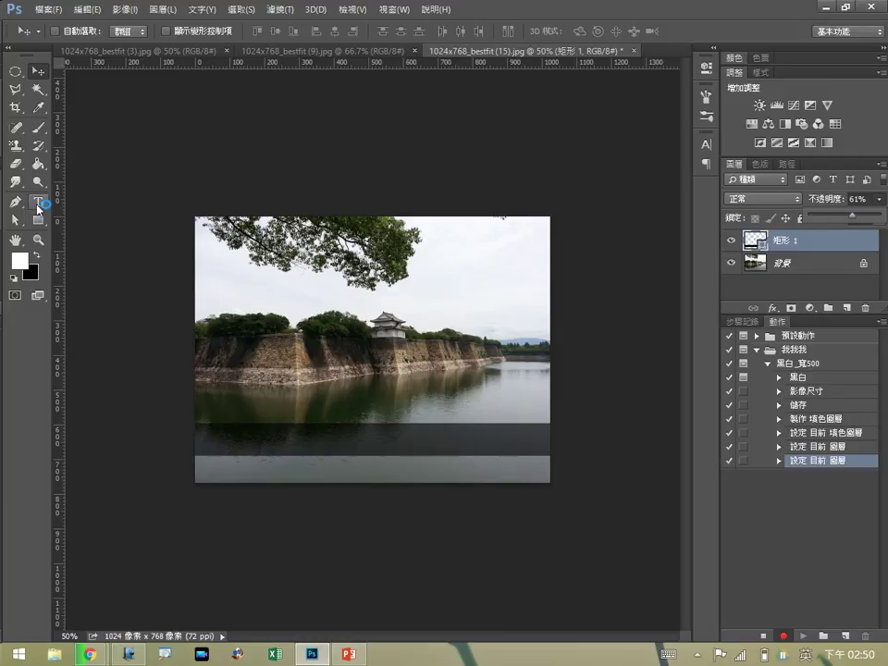
Add the white text 版權所有日 to the photo and move it onto the dark band's left end.
{"action": "left_click", "coordinate": [38, 203]}
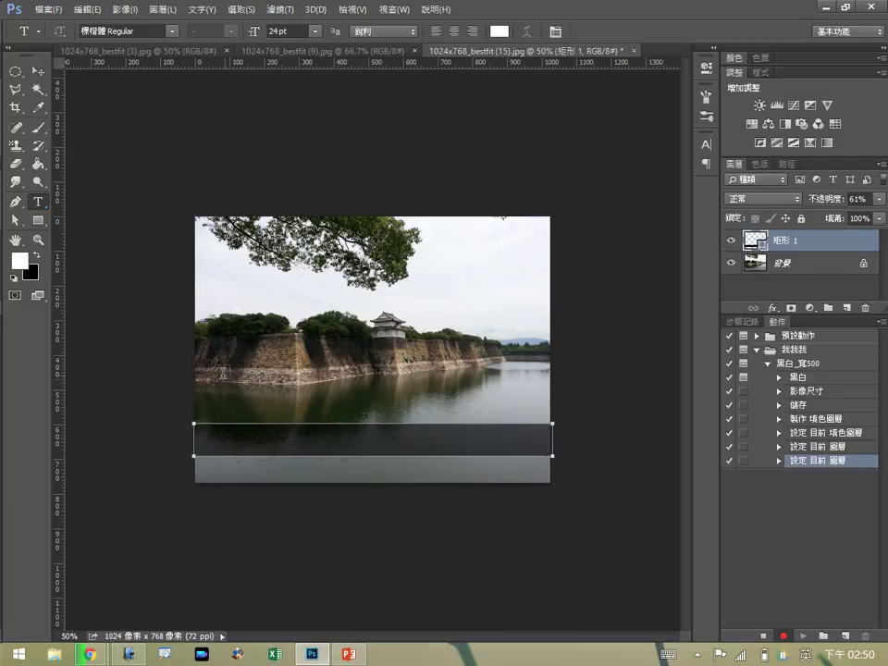
{"action": "left_click", "coordinate": [161, 381]}
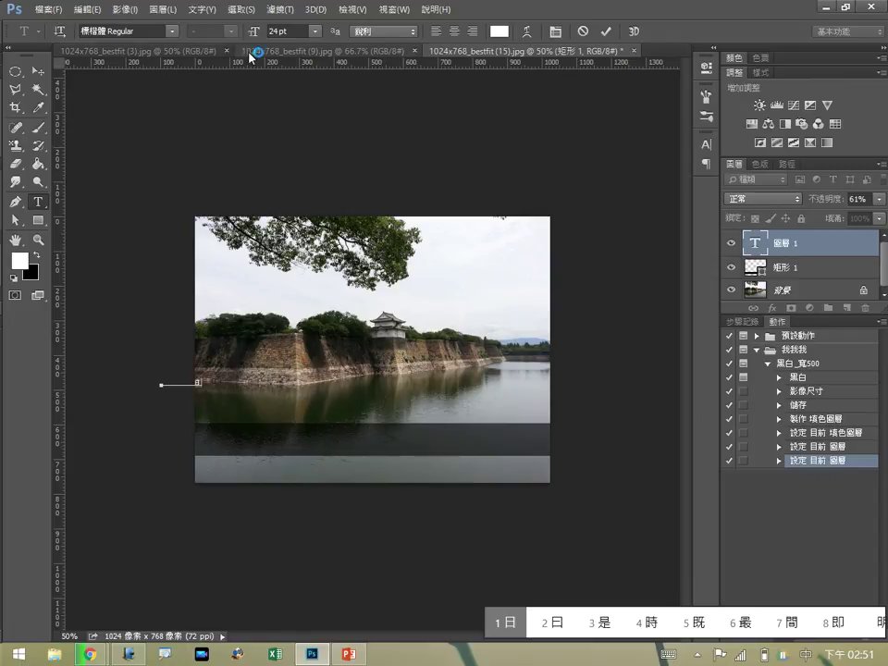
{"action": "key", "text": "Escape"}
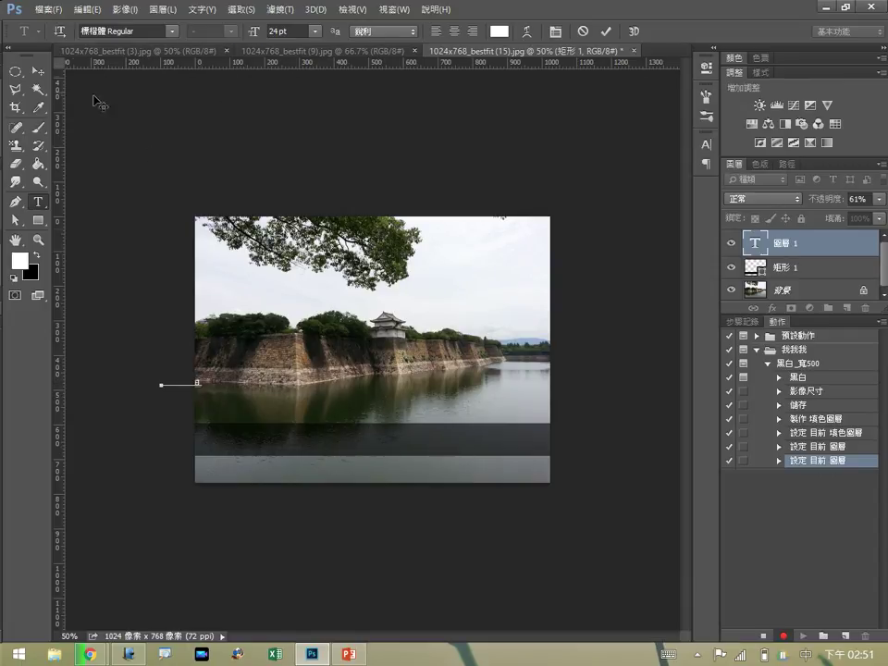
{"action": "left_click", "coordinate": [36, 69]}
{"action": "left_click_drag", "start_coordinate": [197, 386], "coordinate": [235, 444]}
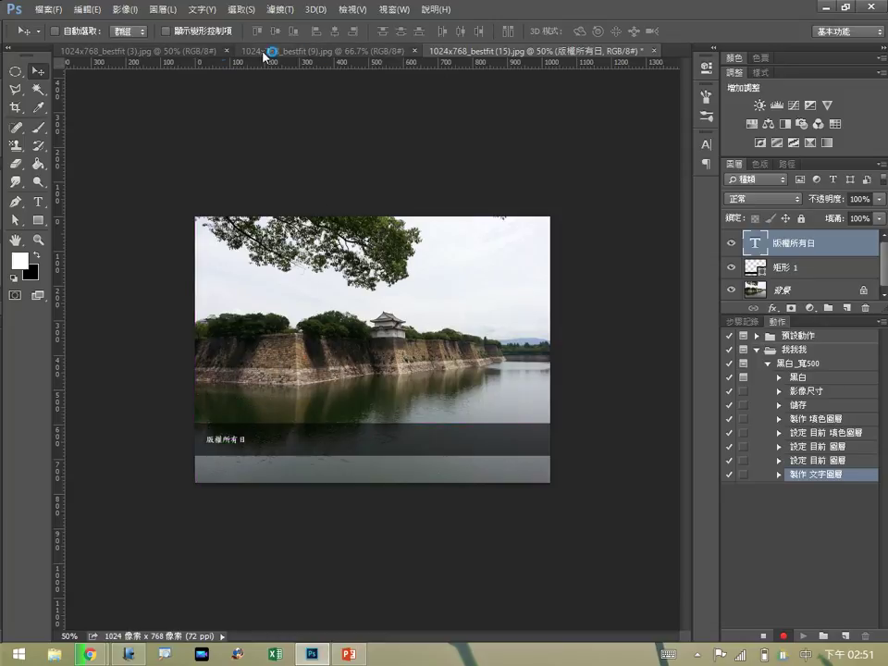
Set the font size of the copyright text layer to 60 pt.
{"action": "left_click", "coordinate": [37, 202]}
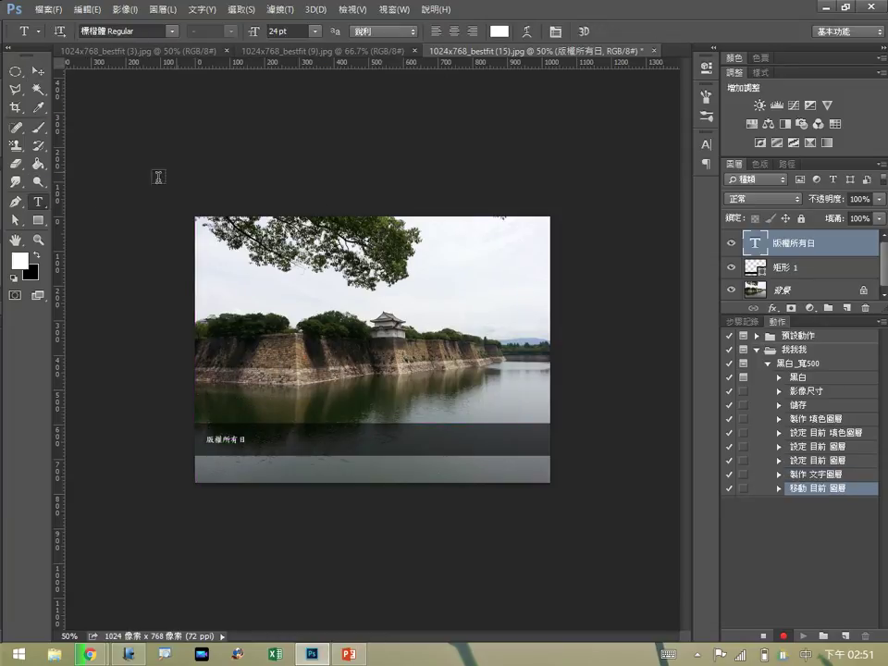
{"action": "left_click", "coordinate": [315, 31]}
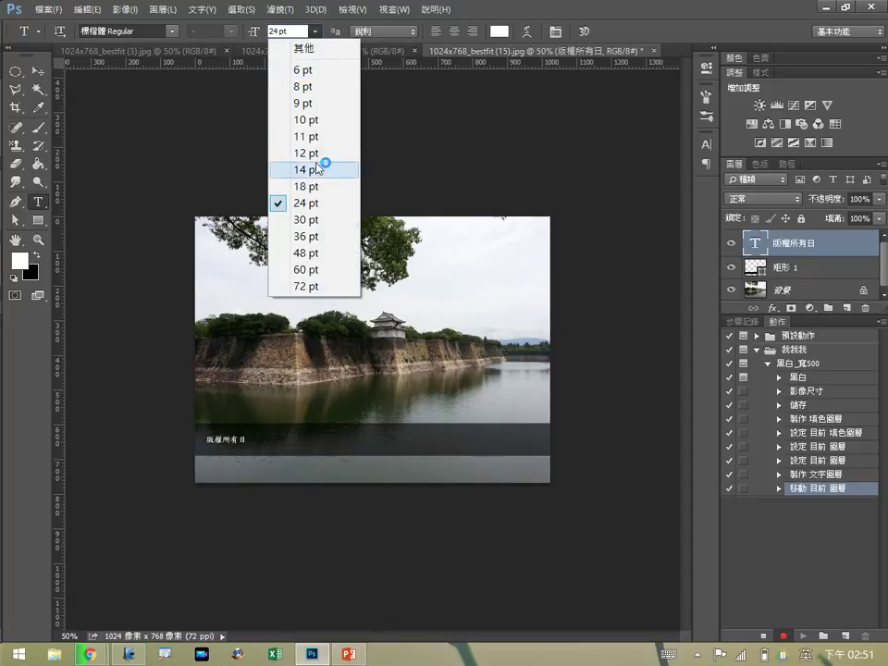
{"action": "left_click", "coordinate": [295, 264]}
{"action": "left_click", "coordinate": [38, 71]}
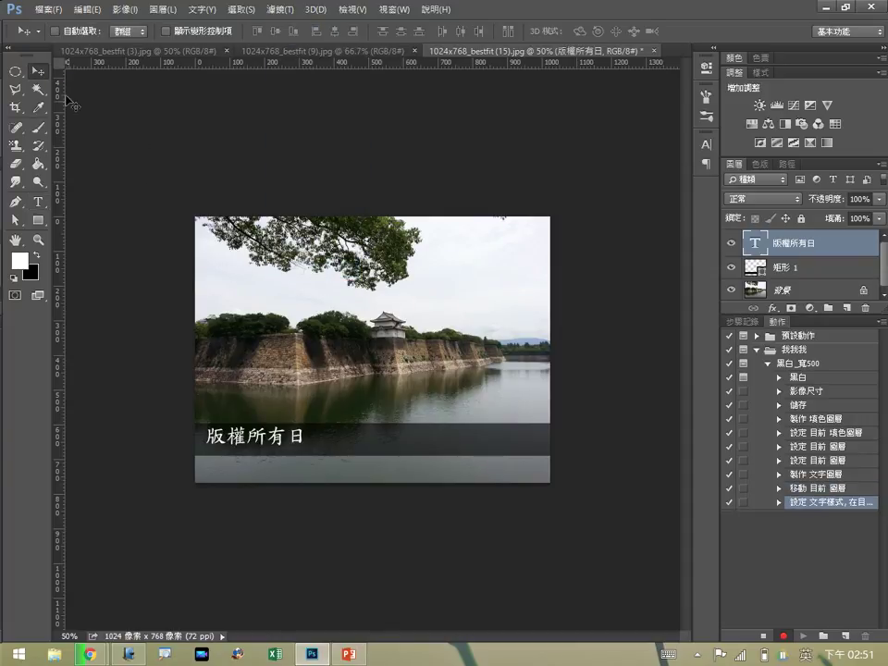
Delete the trailing 日 so the text reads 版權所有, and shift the text slightly down and left within the dark band.
{"action": "left_click", "coordinate": [37, 202]}
{"action": "left_click", "coordinate": [273, 414]}
{"action": "left_click_drag", "start_coordinate": [307, 435], "coordinate": [286, 435]}
{"action": "key", "text": "BackSpace"}
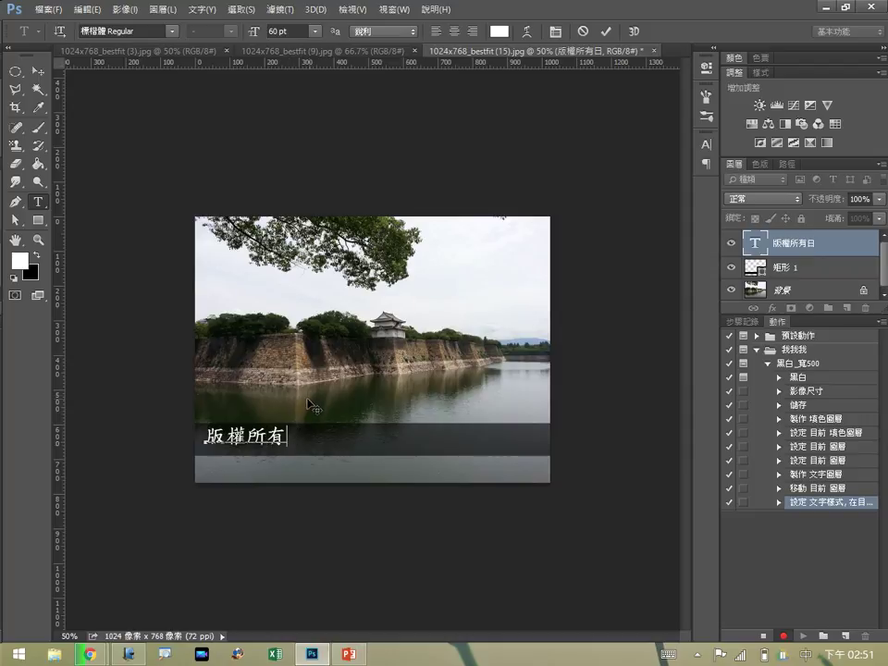
{"action": "left_click", "coordinate": [38, 70]}
{"action": "left_click_drag", "start_coordinate": [280, 443], "coordinate": [269, 450]}
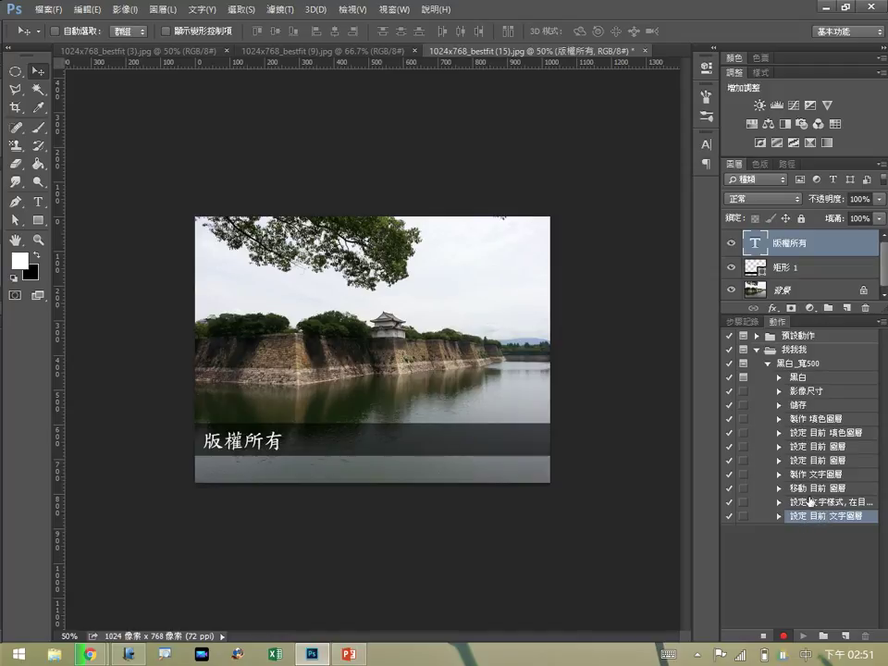
Stop recording the action and move its 儲存 step to the end of 黑白_寬500.
{"action": "left_click", "coordinate": [799, 405]}
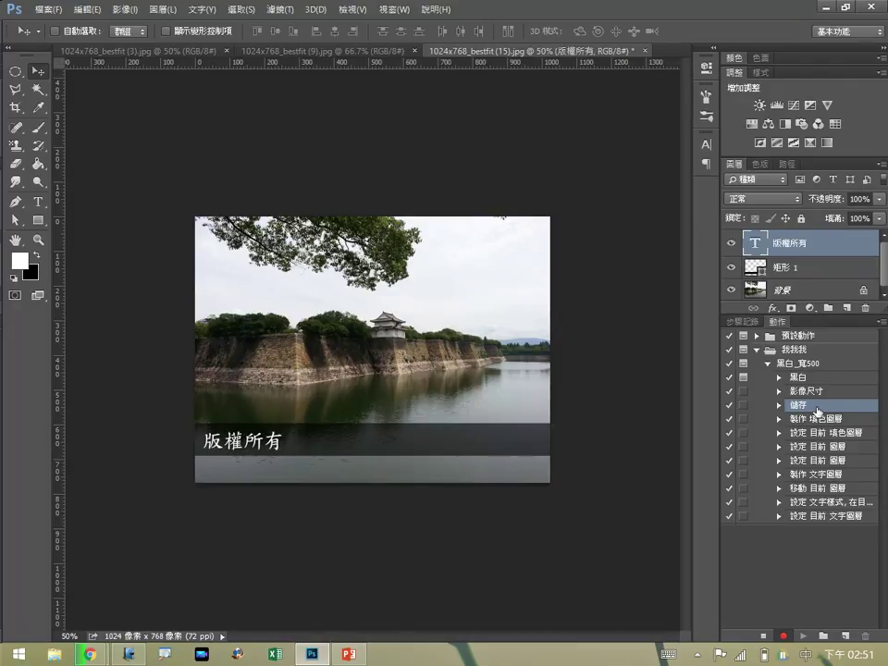
{"action": "left_click", "coordinate": [762, 638]}
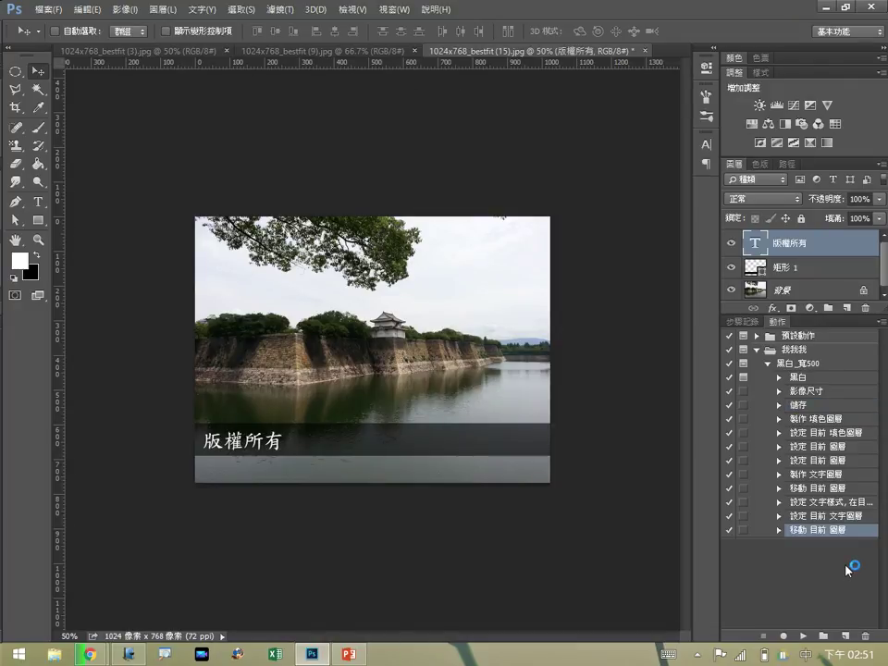
{"action": "left_click", "coordinate": [802, 406]}
{"action": "left_click_drag", "start_coordinate": [805, 407], "coordinate": [826, 560]}
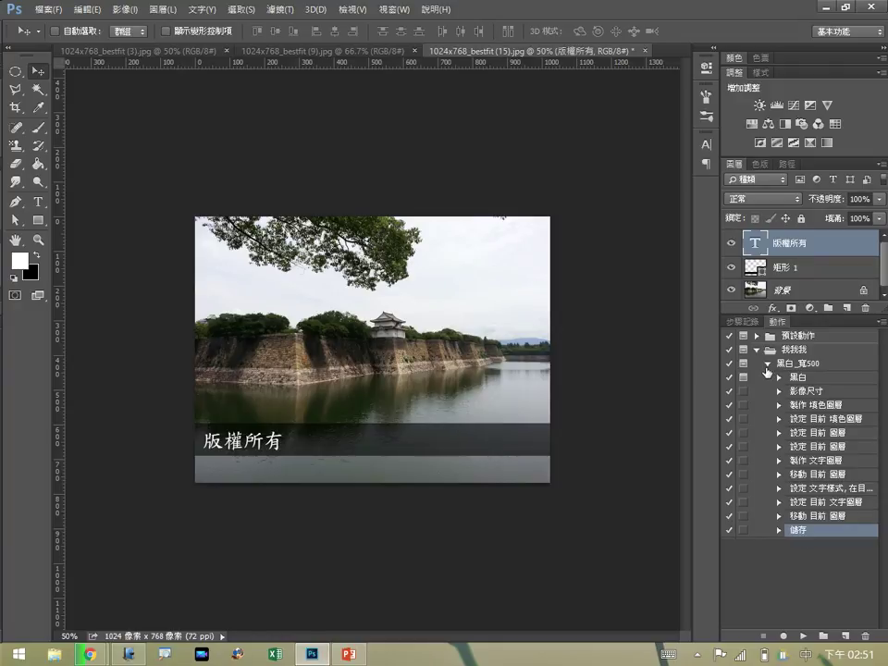
Open Batch for the 黑白_寬500 action and create a new desktop folder named 345 as the destination.
{"action": "left_click", "coordinate": [48, 10]}
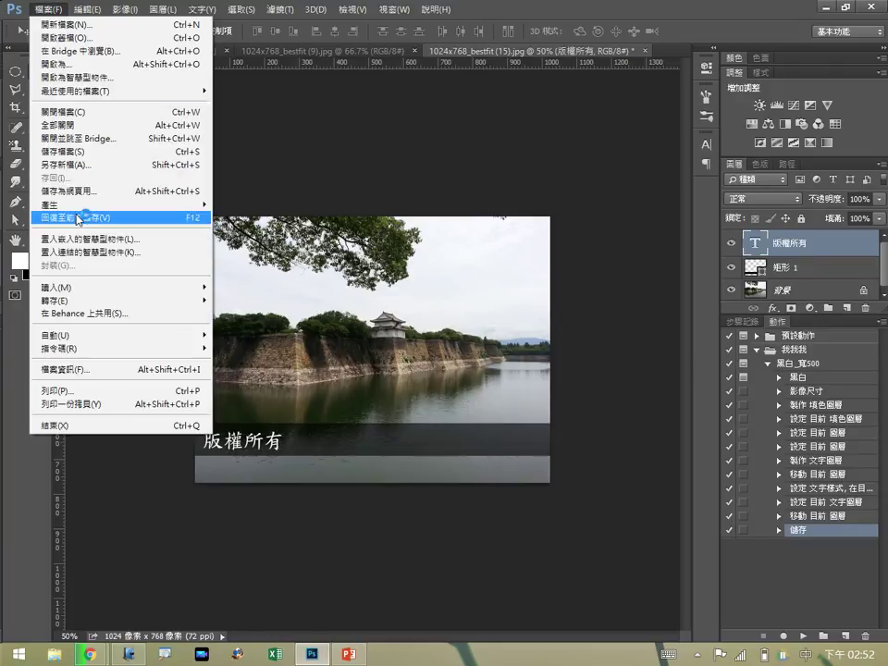
{"action": "left_click", "coordinate": [262, 339]}
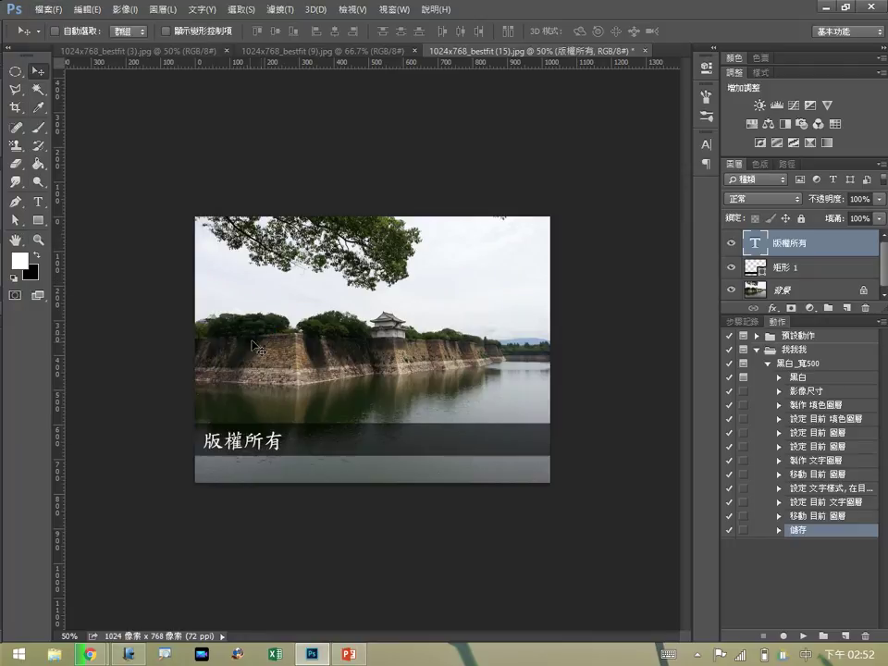
{"action": "left_click", "coordinate": [48, 9]}
{"action": "mouse_move", "coordinate": [105, 345]}
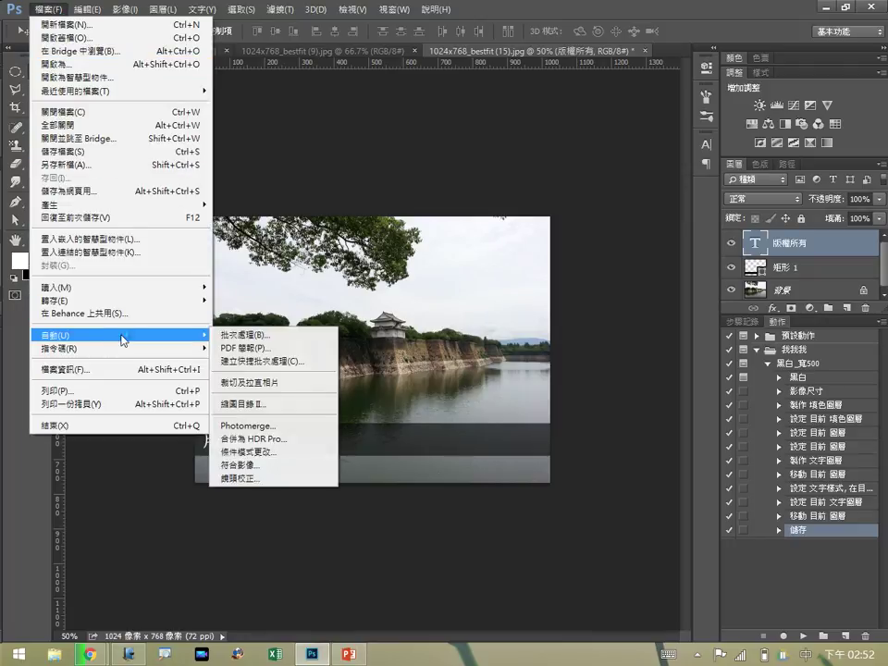
{"action": "left_click", "coordinate": [242, 334]}
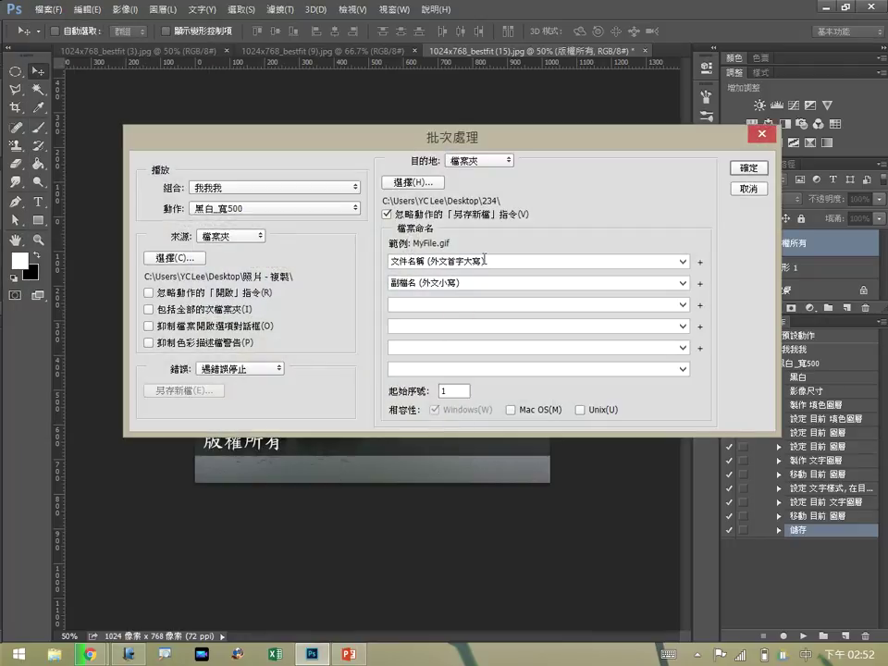
{"action": "left_click", "coordinate": [408, 183]}
{"action": "left_click", "coordinate": [330, 253]}
{"action": "left_click", "coordinate": [352, 454]}
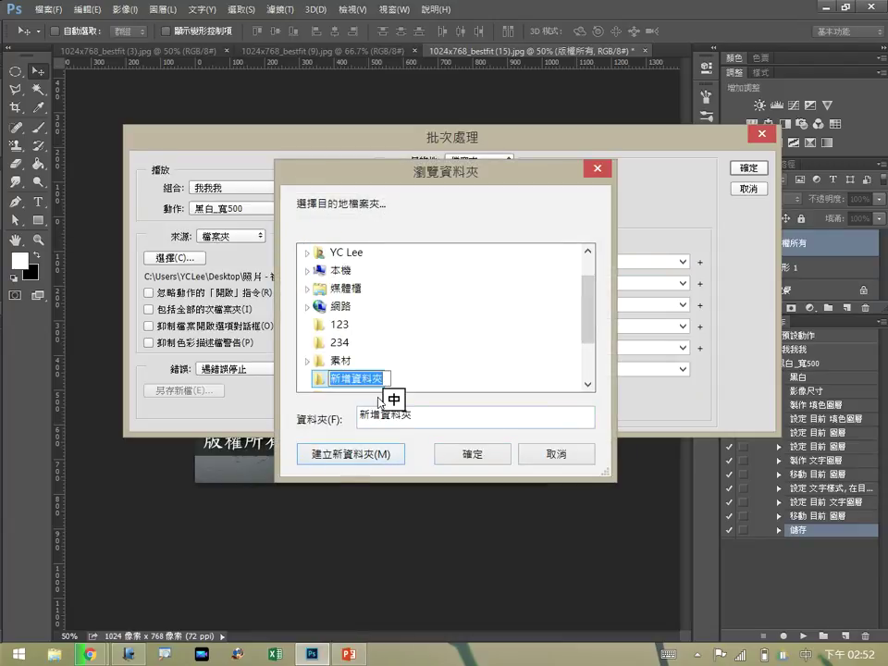
{"action": "type", "text": "345"}
{"action": "key", "text": "Return"}
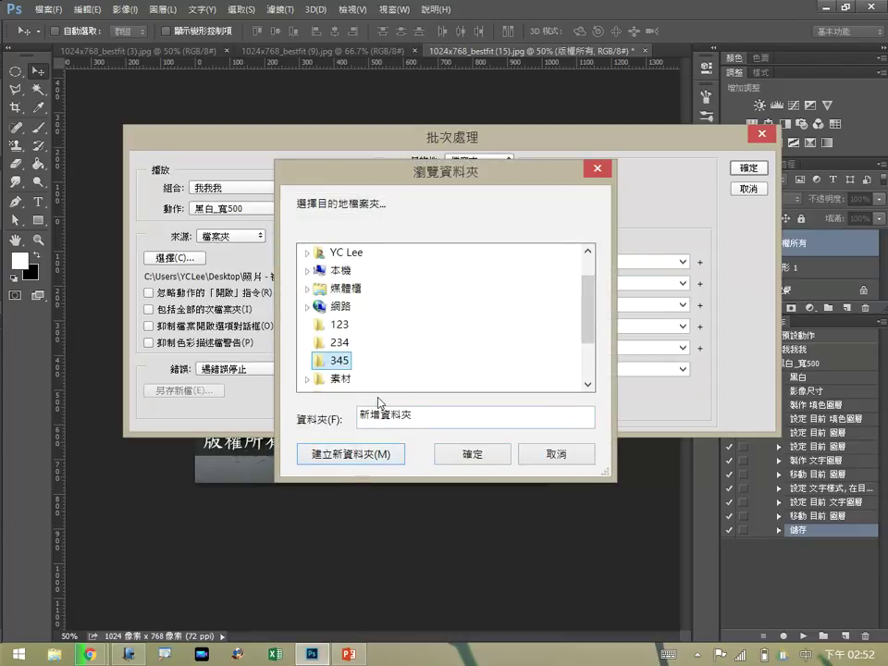
{"action": "left_click", "coordinate": [502, 461]}
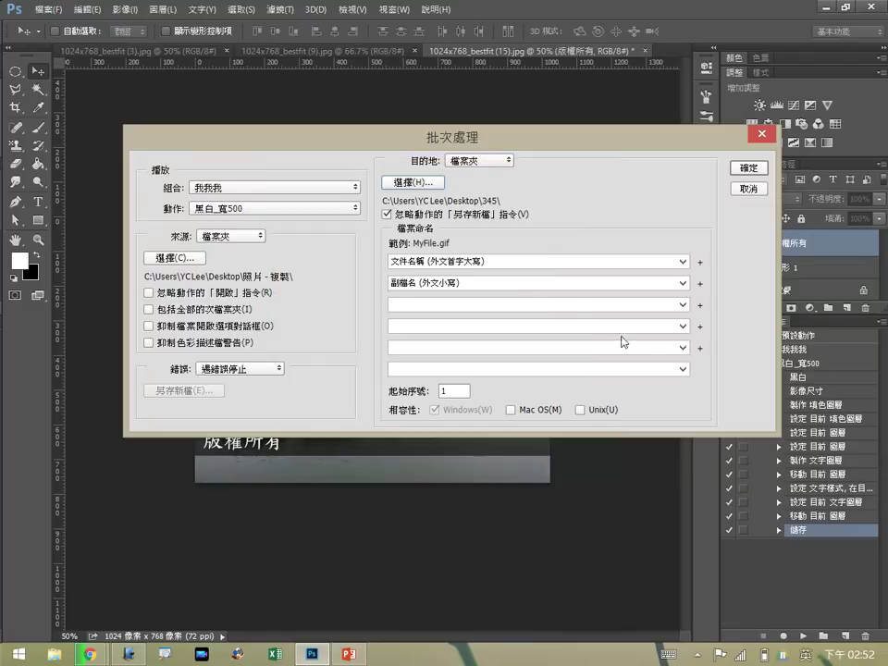
Start the batch, stop it at the 黑白 dialog, and turn off the dialog pause for the action's 黑白 step.
{"action": "left_click", "coordinate": [740, 170]}
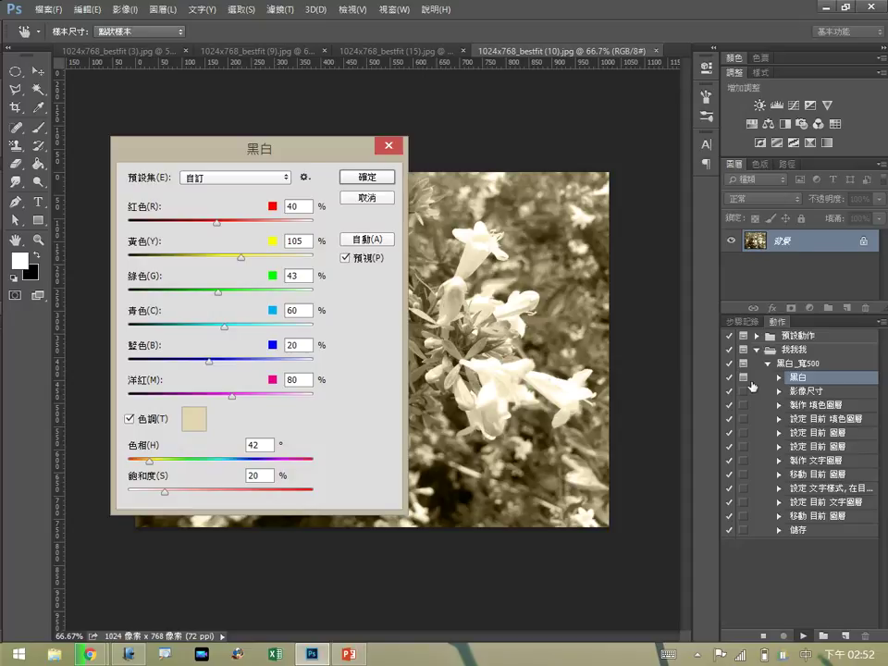
{"action": "left_click", "coordinate": [381, 202]}
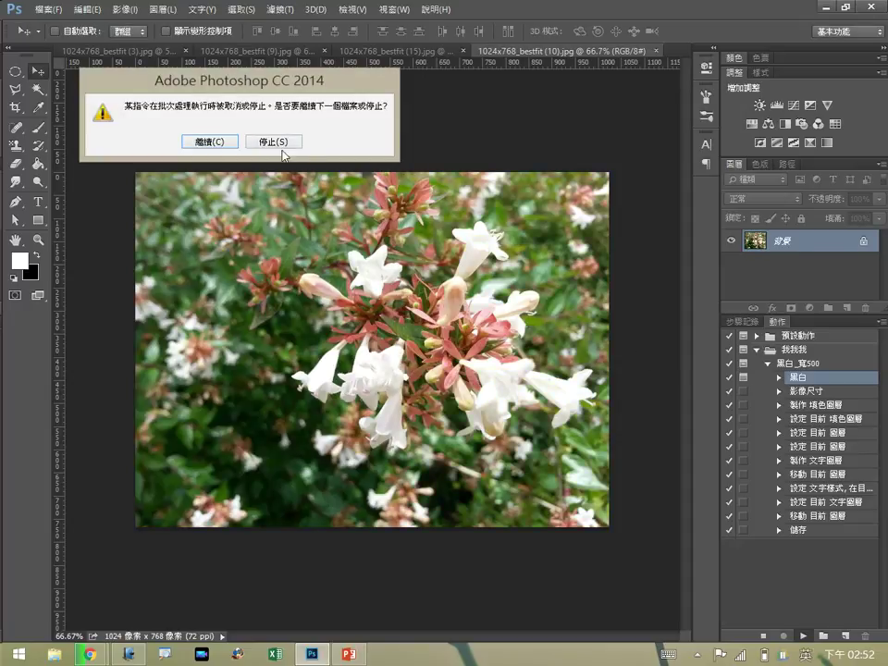
{"action": "left_click", "coordinate": [279, 116]}
{"action": "left_click", "coordinate": [743, 377]}
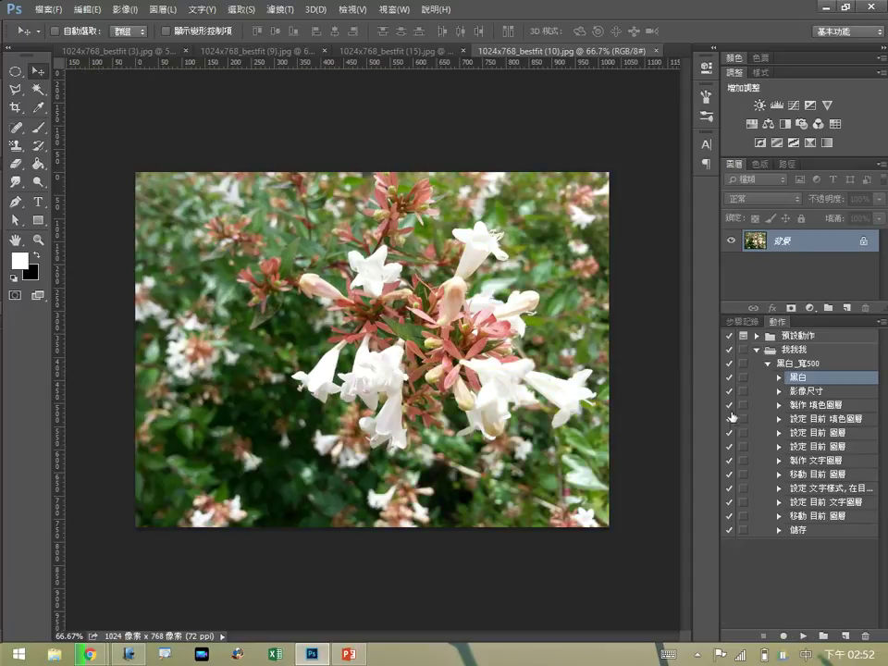
Try to batch-process the 照片 - 複製 folder with 黑白_寬500 into folder 345, stopping at the save dialog.
{"action": "left_click", "coordinate": [47, 9]}
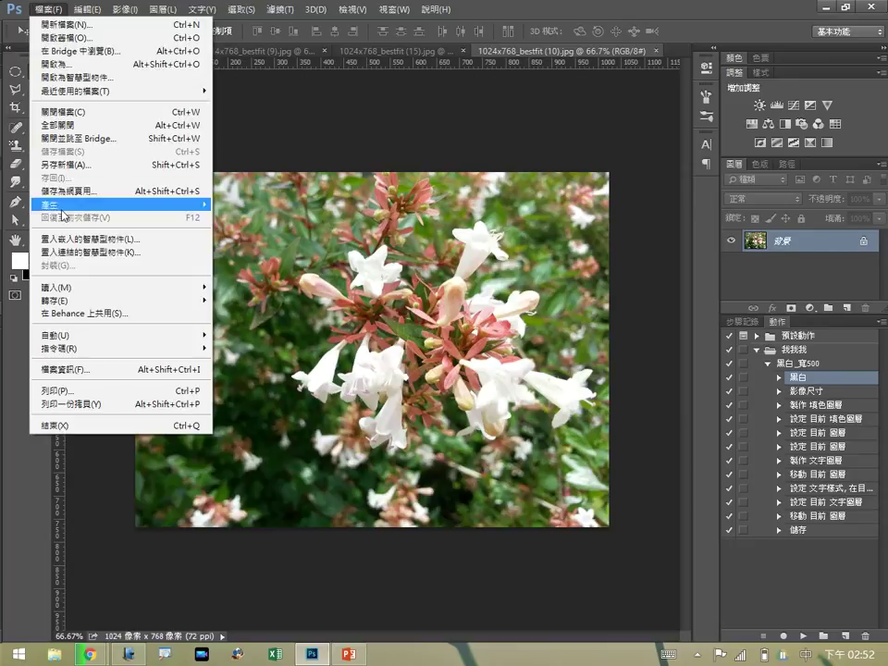
{"action": "left_click", "coordinate": [284, 339]}
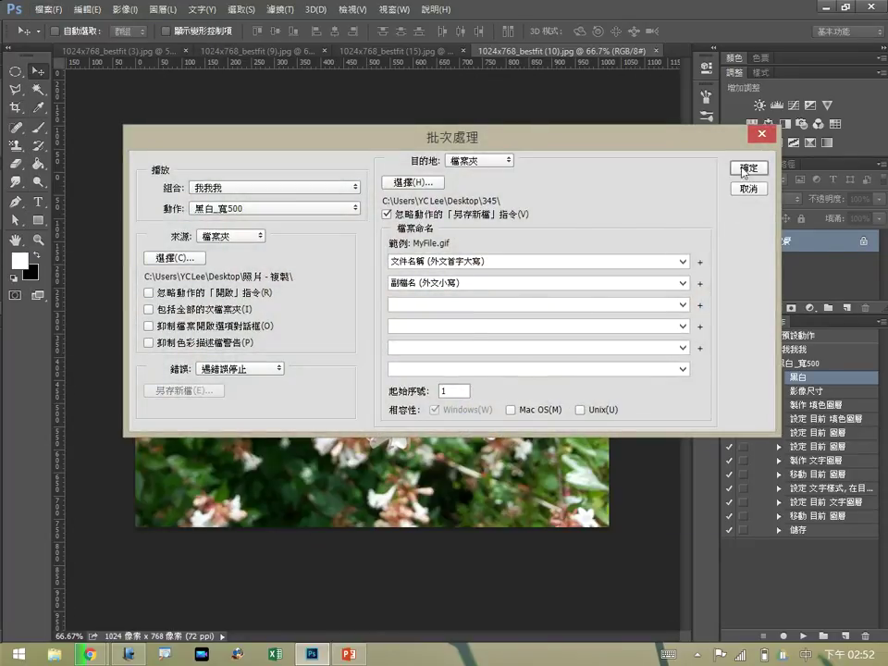
{"action": "key", "text": "Return"}
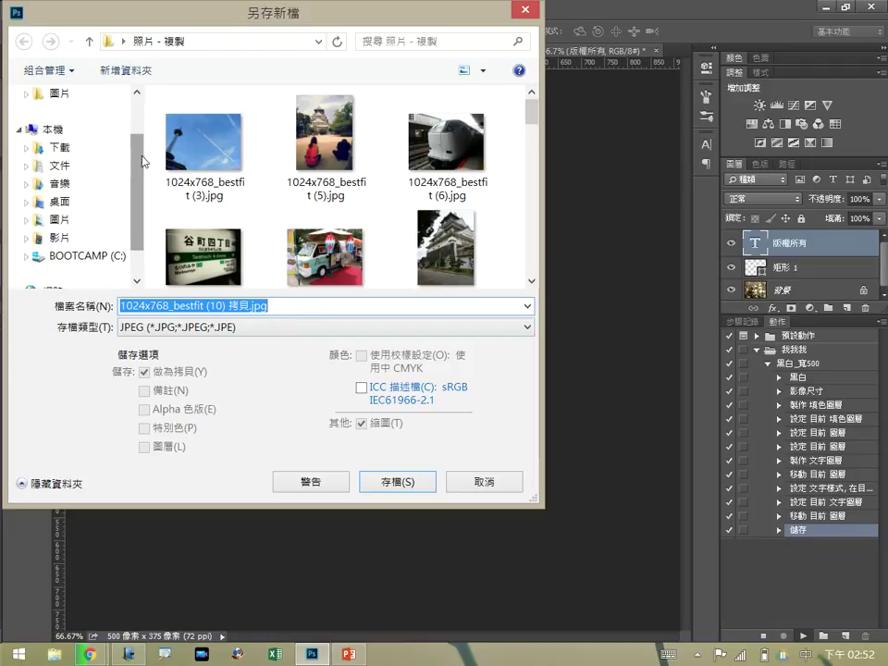
{"action": "left_click_drag", "start_coordinate": [138, 147], "coordinate": [142, 108]}
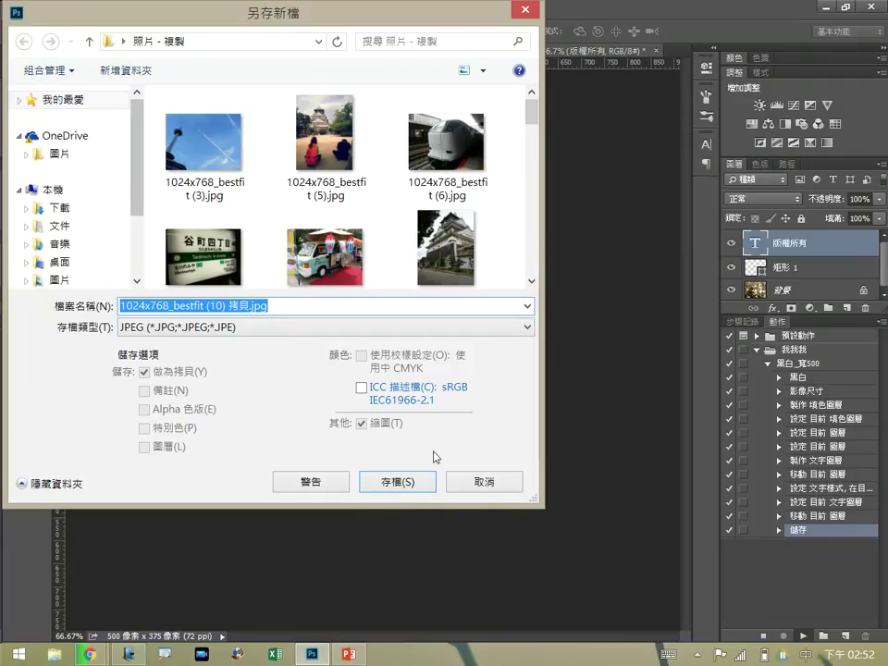
{"action": "left_click", "coordinate": [480, 482]}
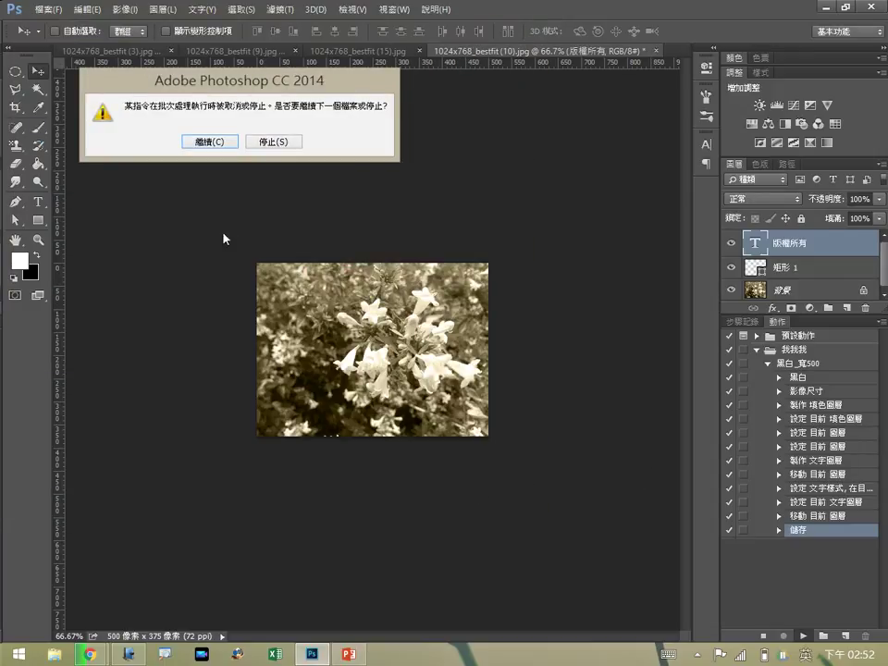
{"action": "left_click", "coordinate": [274, 142]}
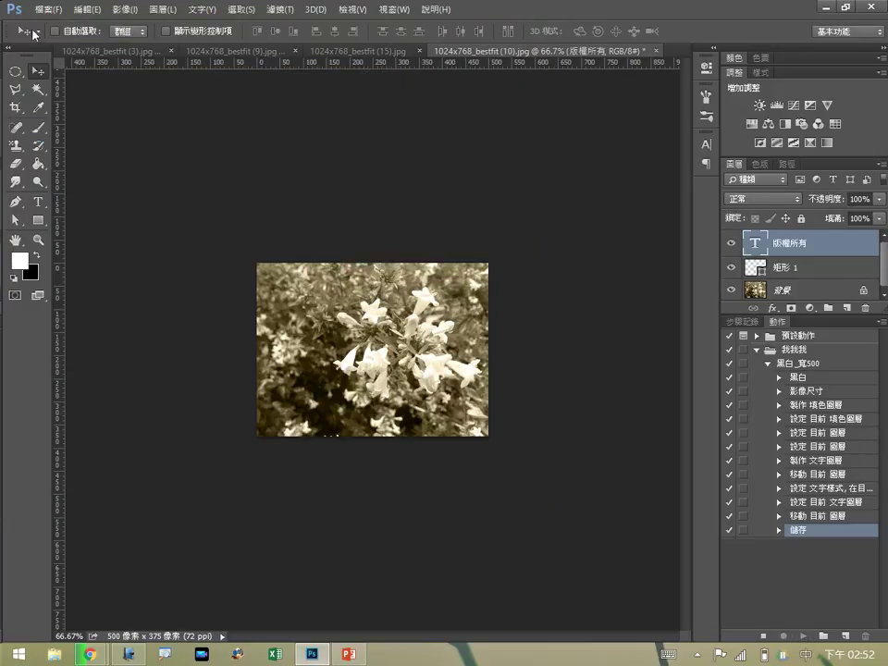
Review the Batch settings and the available destination folders, and close the dialog without running the batch.
{"action": "left_click", "coordinate": [46, 10]}
{"action": "mouse_move", "coordinate": [57, 335]}
{"action": "left_click", "coordinate": [268, 335]}
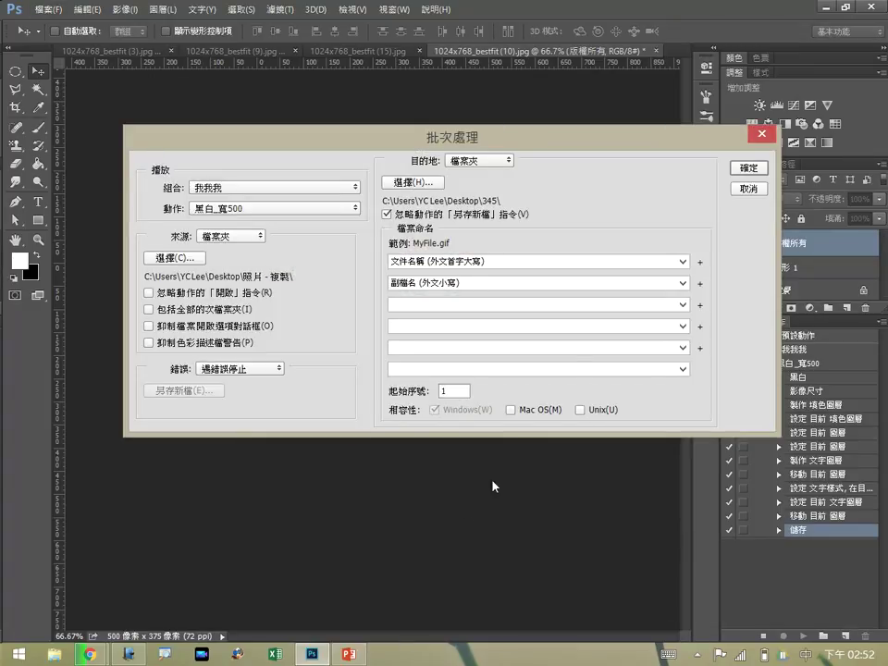
{"action": "left_click_drag", "start_coordinate": [488, 137], "coordinate": [434, 121]}
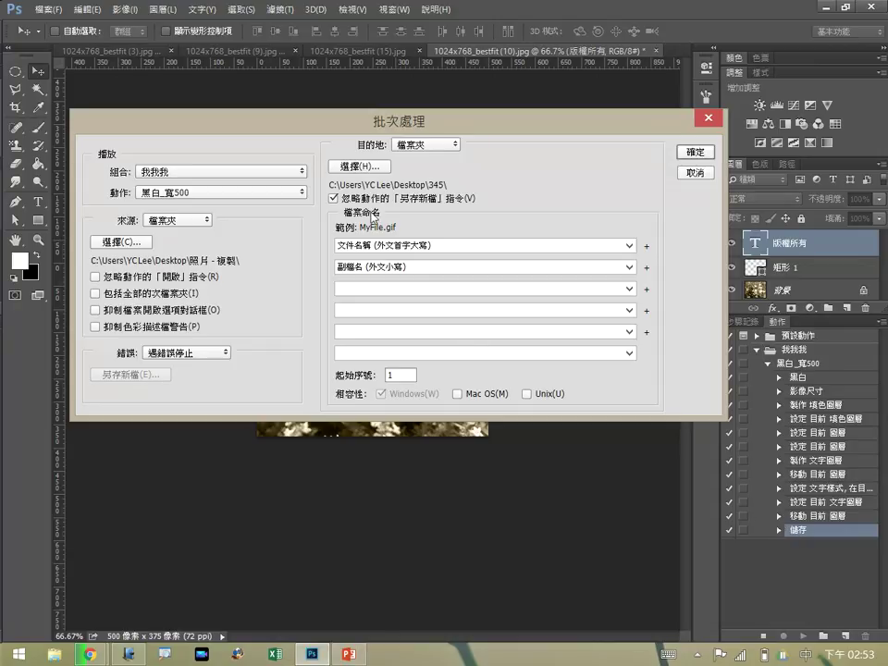
{"action": "left_click", "coordinate": [353, 167]}
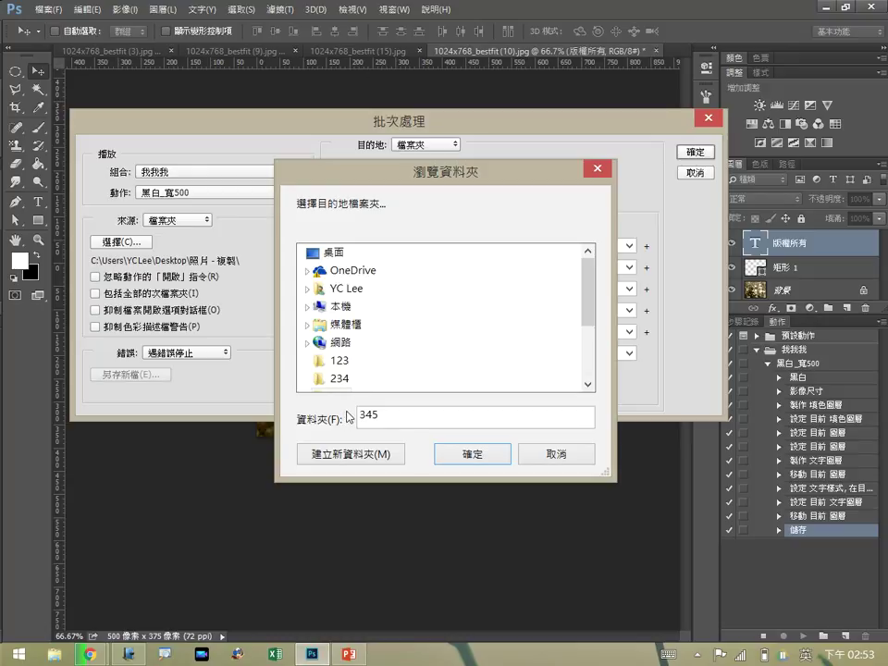
{"action": "left_click", "coordinate": [589, 369]}
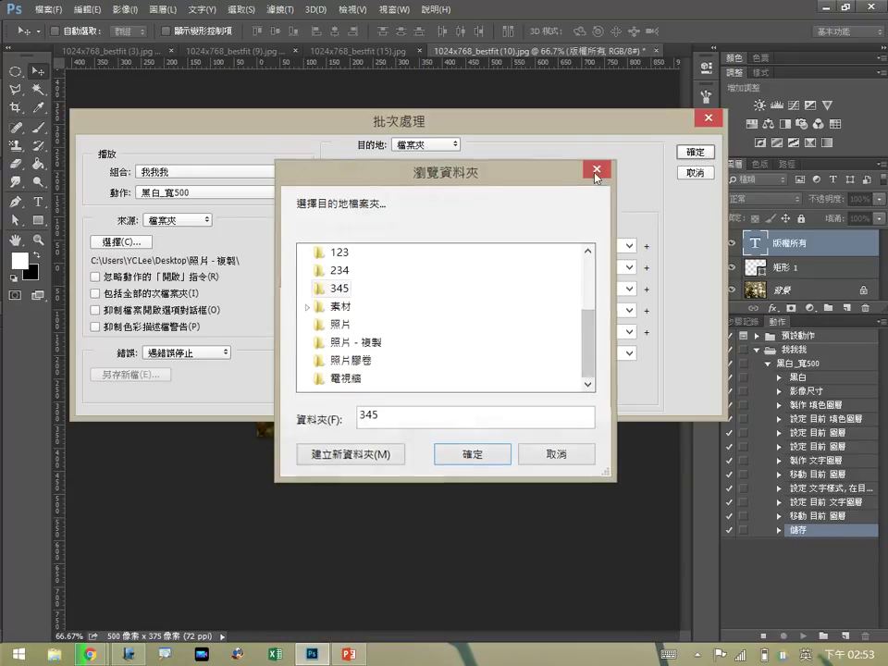
{"action": "left_click", "coordinate": [589, 170]}
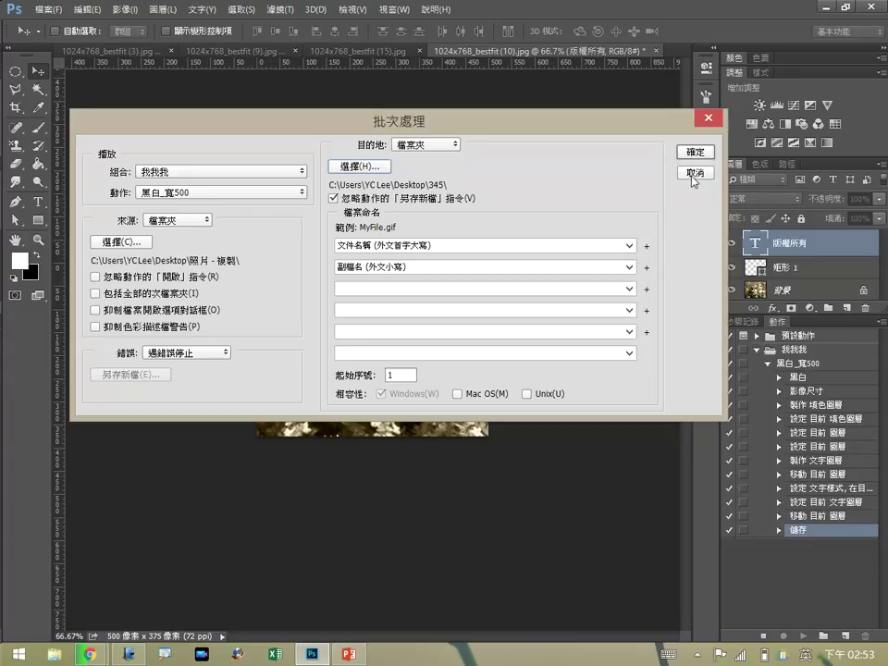
{"action": "left_click", "coordinate": [696, 174]}
Show the desktop, move the screenshot image and the 345 folder to open space, and check the folder's contents.
{"action": "key", "text": "super+d"}
{"action": "left_click_drag", "start_coordinate": [34, 482], "coordinate": [284, 319]}
{"action": "left_click_drag", "start_coordinate": [34, 541], "coordinate": [411, 324]}
{"action": "double_click", "coordinate": [410, 324]}
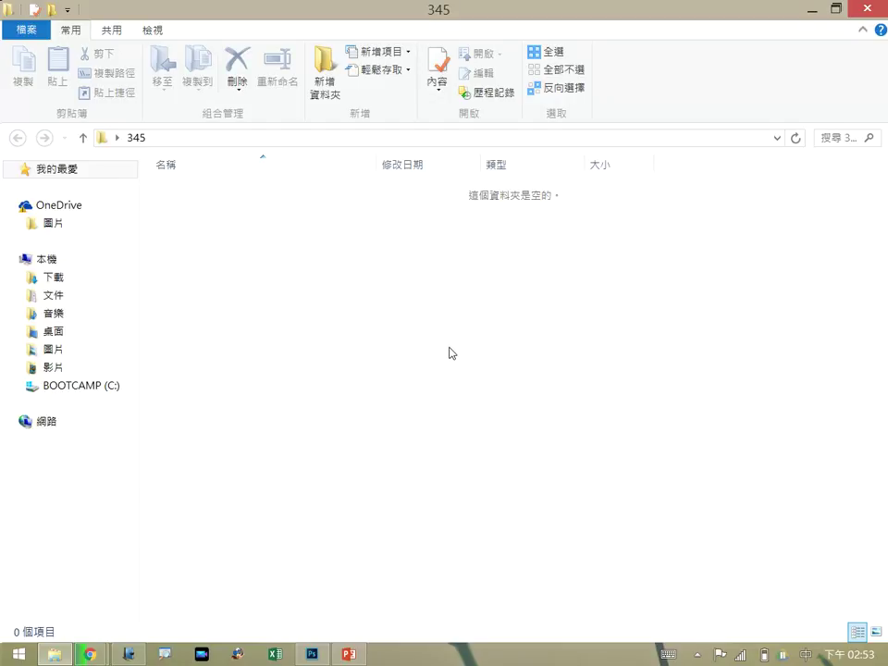
{"action": "left_click", "coordinate": [864, 10]}
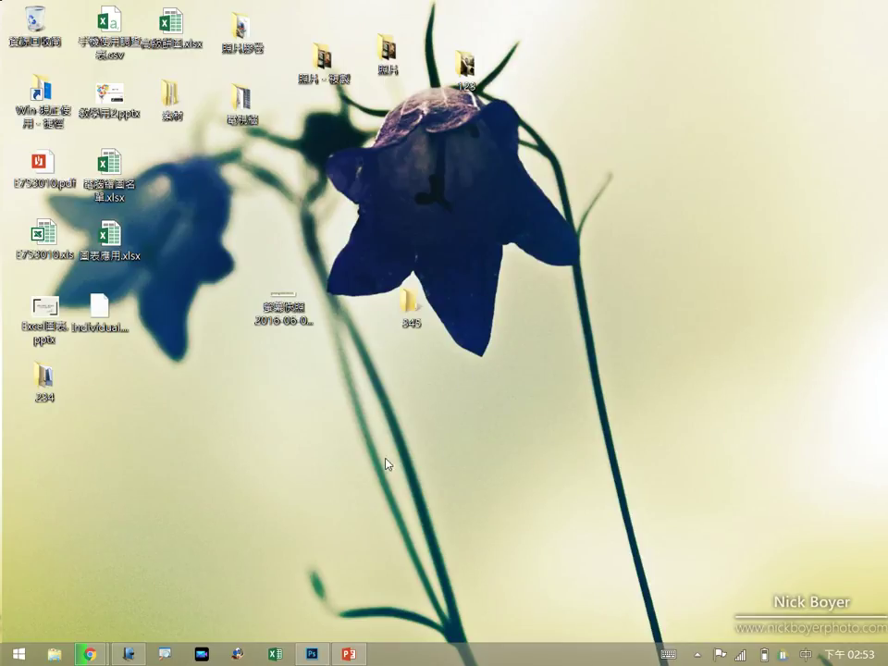
Return to Photoshop and turn on the dialog pauses for the whole 我我我 action set.
{"action": "left_click", "coordinate": [313, 654]}
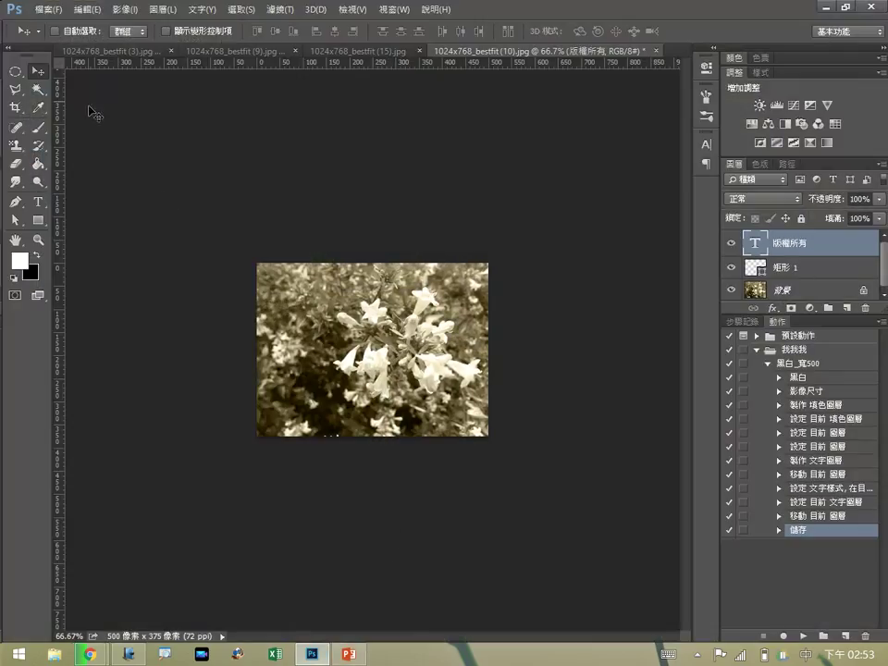
{"action": "left_click", "coordinate": [47, 10]}
{"action": "mouse_move", "coordinate": [104, 340]}
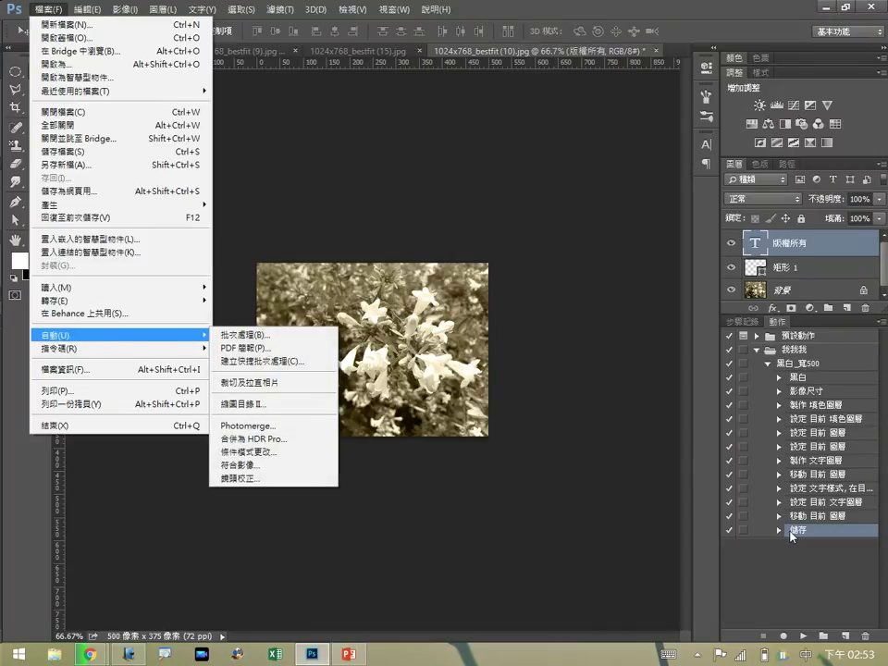
{"action": "left_click", "coordinate": [742, 352]}
{"action": "left_click", "coordinate": [742, 351]}
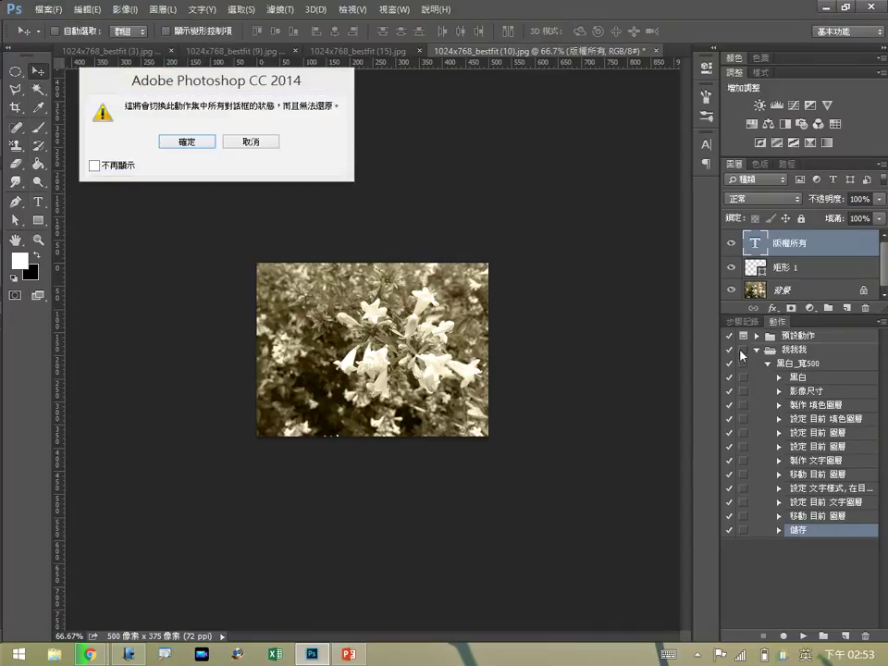
{"action": "left_click", "coordinate": [194, 143]}
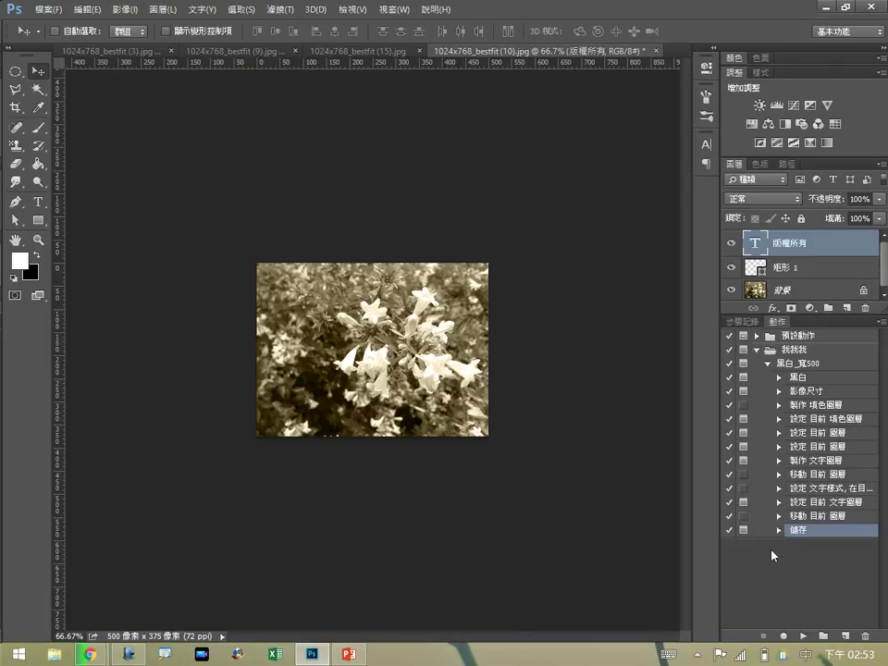
Run the 黑白_寬500 batch into folder 345 again, continuing past the unavailable 黑白 command and accepting the 500-pixel image width.
{"action": "left_click", "coordinate": [48, 10]}
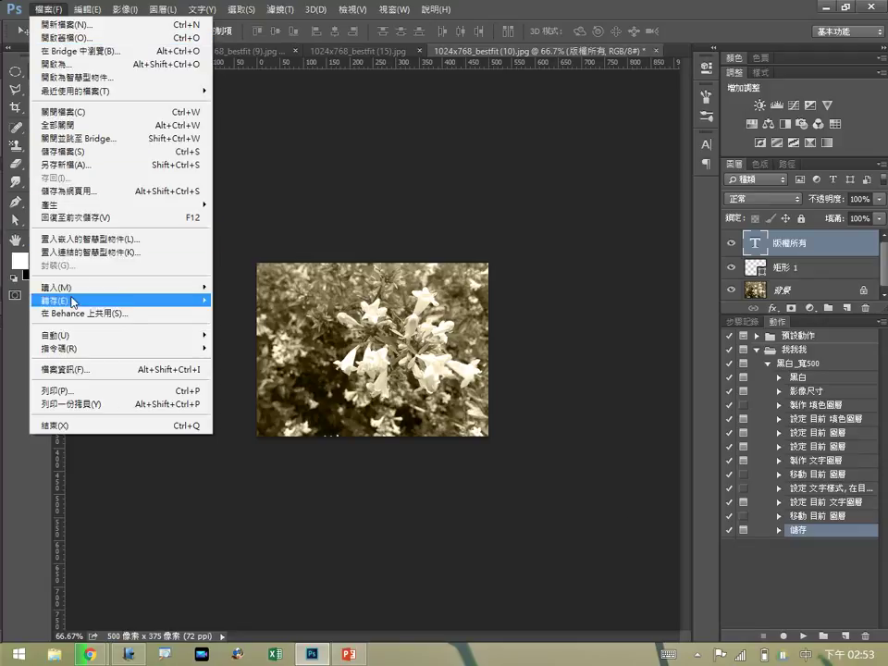
{"action": "mouse_move", "coordinate": [75, 336]}
{"action": "left_click", "coordinate": [282, 338]}
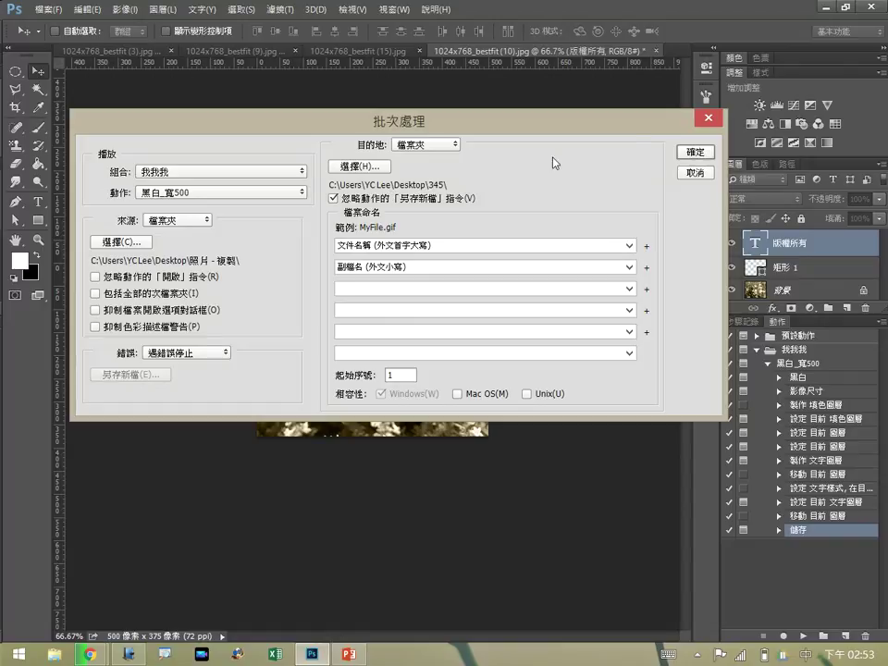
{"action": "left_click", "coordinate": [694, 153]}
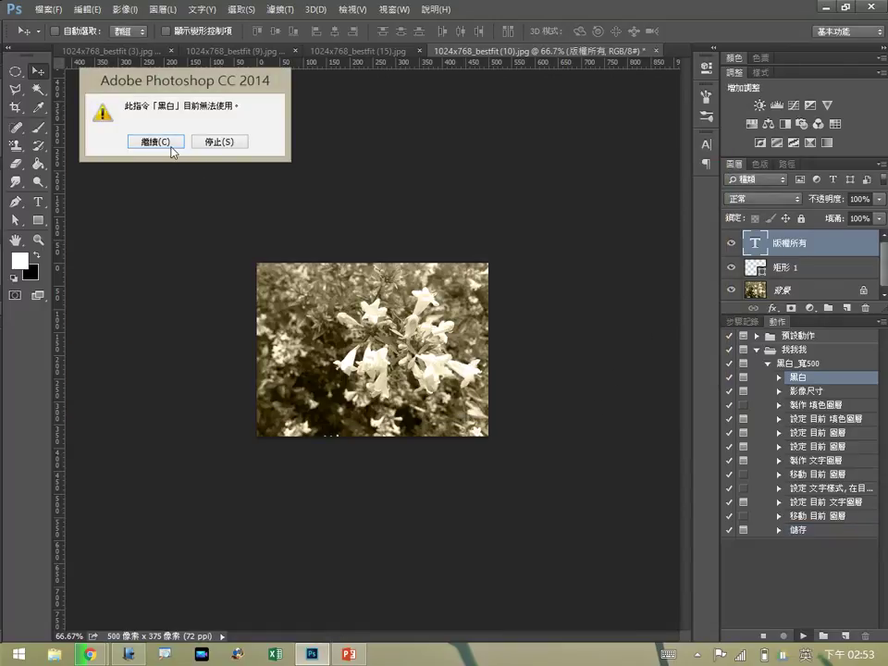
{"action": "left_click", "coordinate": [157, 143]}
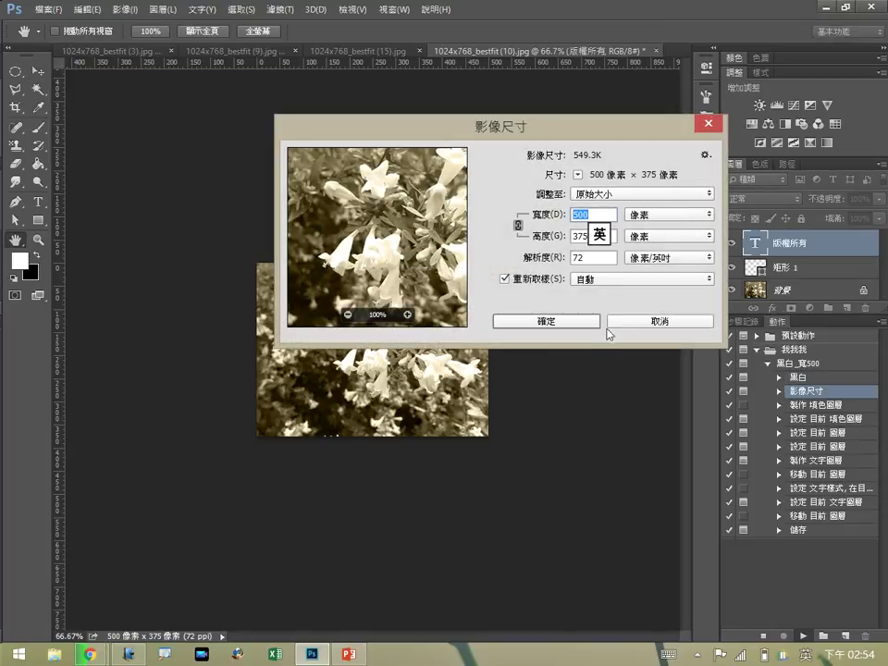
{"action": "left_click", "coordinate": [565, 323]}
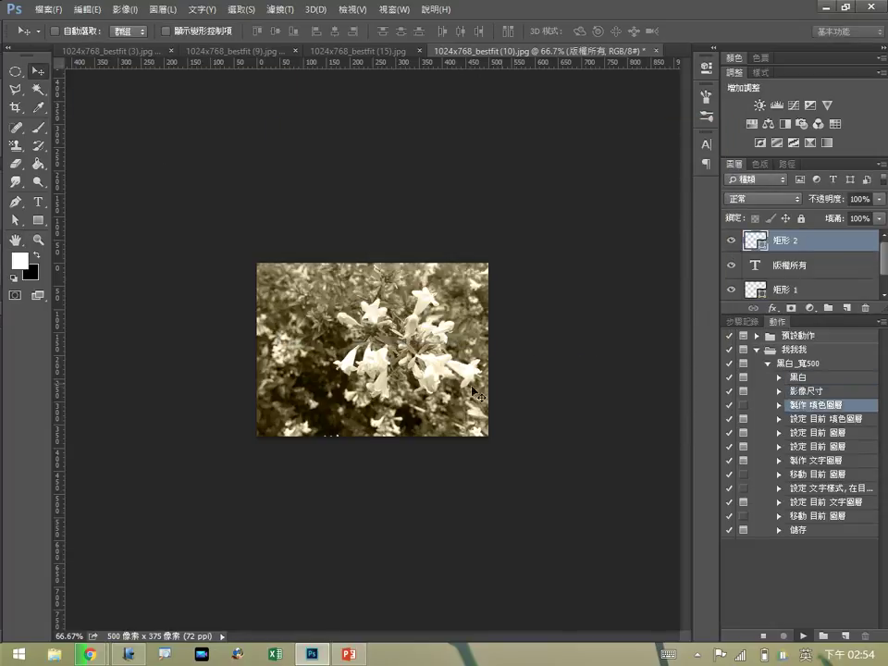
{"action": "key", "text": "Return"}
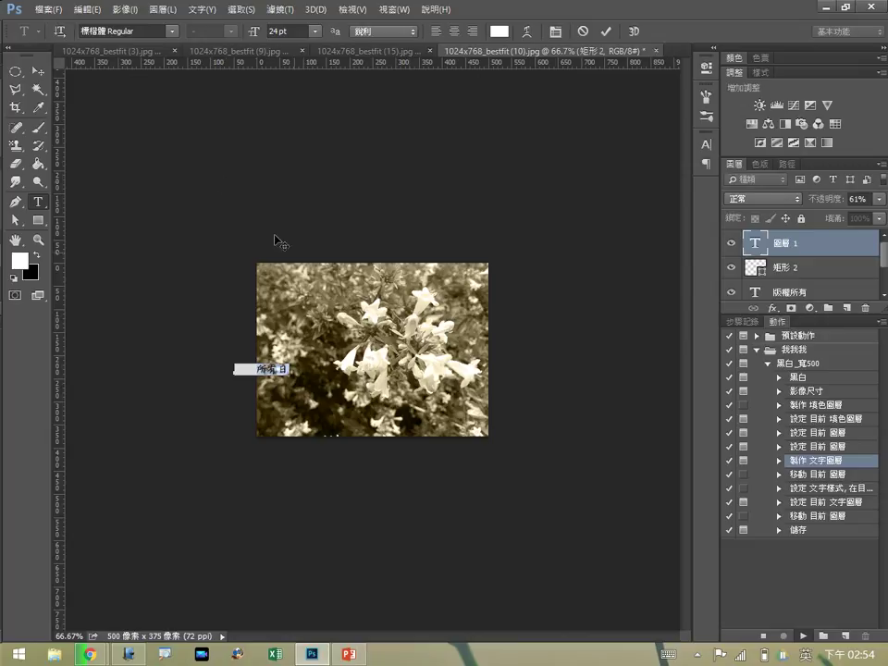
Turn off the dialog pauses for the whole 我我我 set, and save 1024x768_bestfit (10) 拷貝.jpg in desktop folder 345 at JPEG quality 12.
{"action": "left_click", "coordinate": [743, 351]}
{"action": "left_click", "coordinate": [188, 141]}
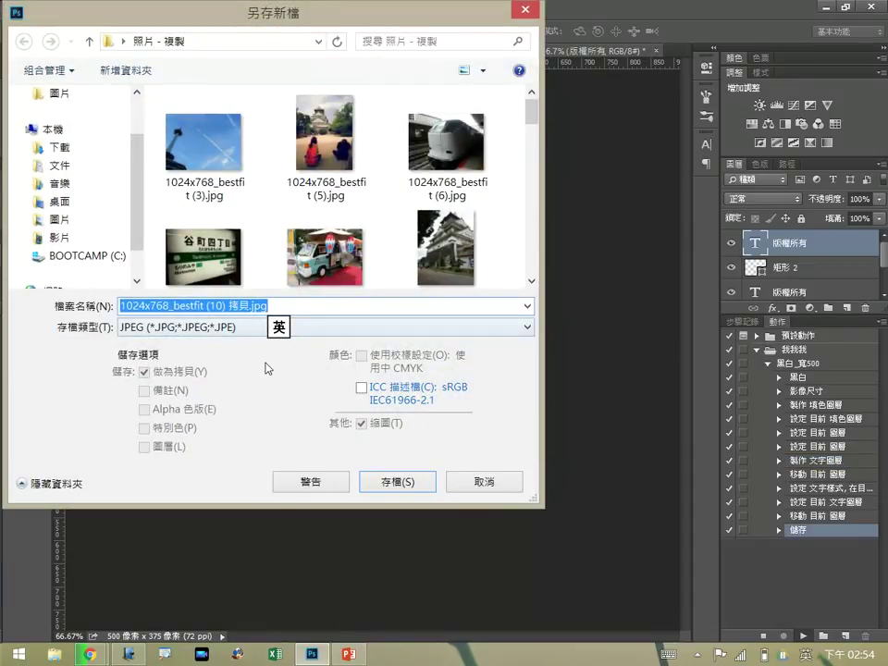
{"action": "scroll", "coordinate": [98, 120], "scroll_direction": "up", "scroll_amount": 1}
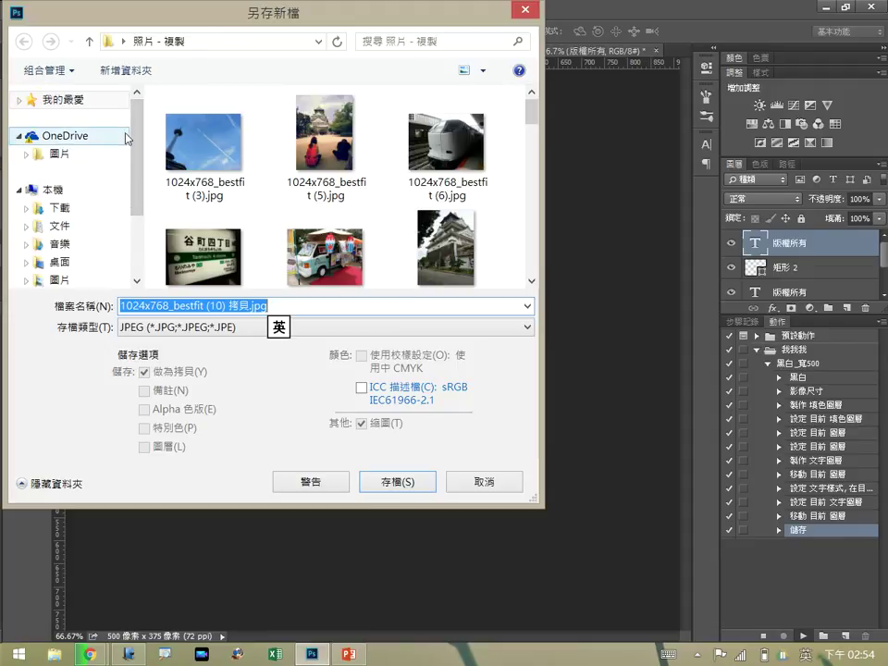
{"action": "scroll", "coordinate": [65, 222], "scroll_direction": "down", "scroll_amount": 1}
{"action": "left_click", "coordinate": [57, 201]}
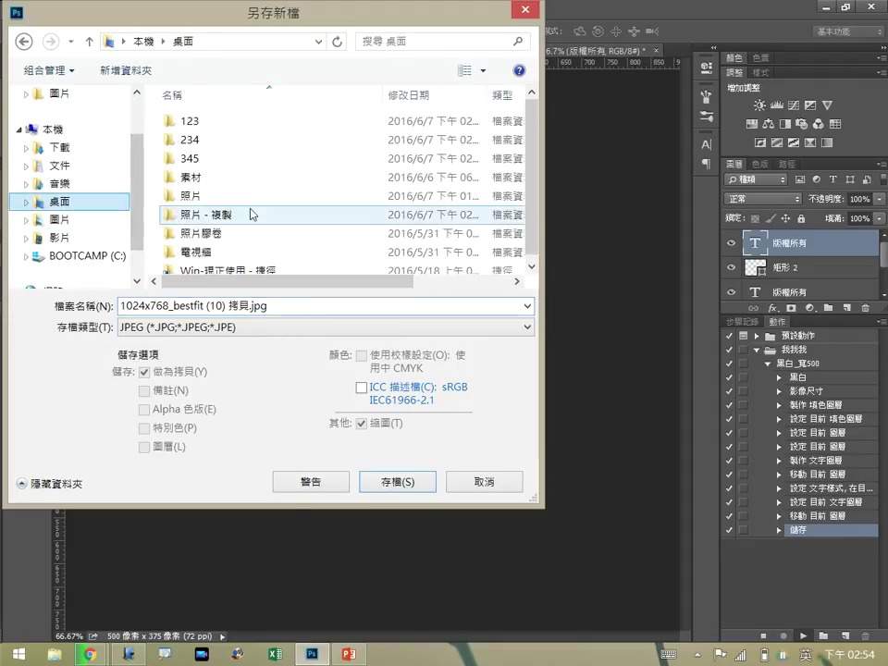
{"action": "double_click", "coordinate": [174, 157]}
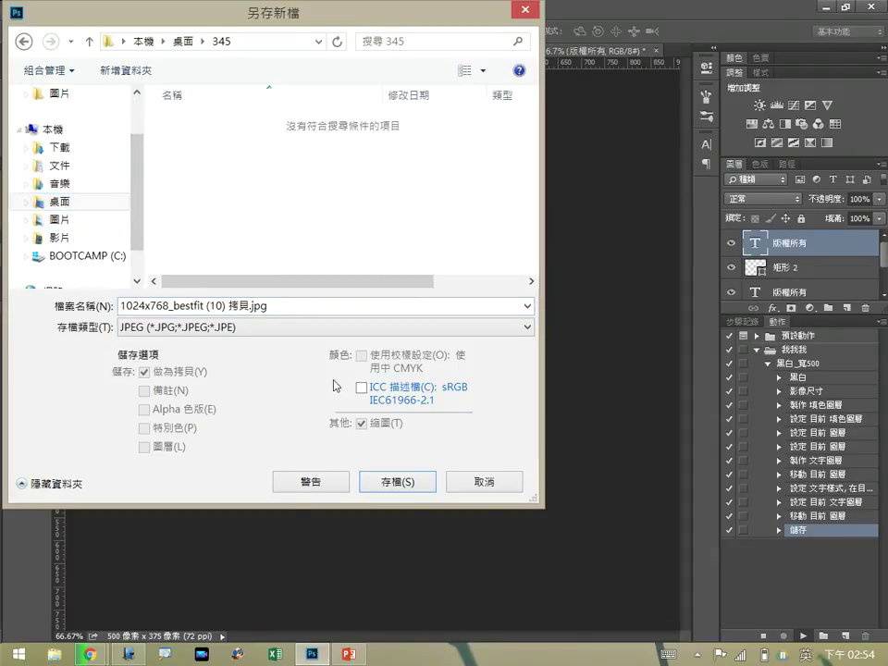
{"action": "left_click", "coordinate": [396, 482]}
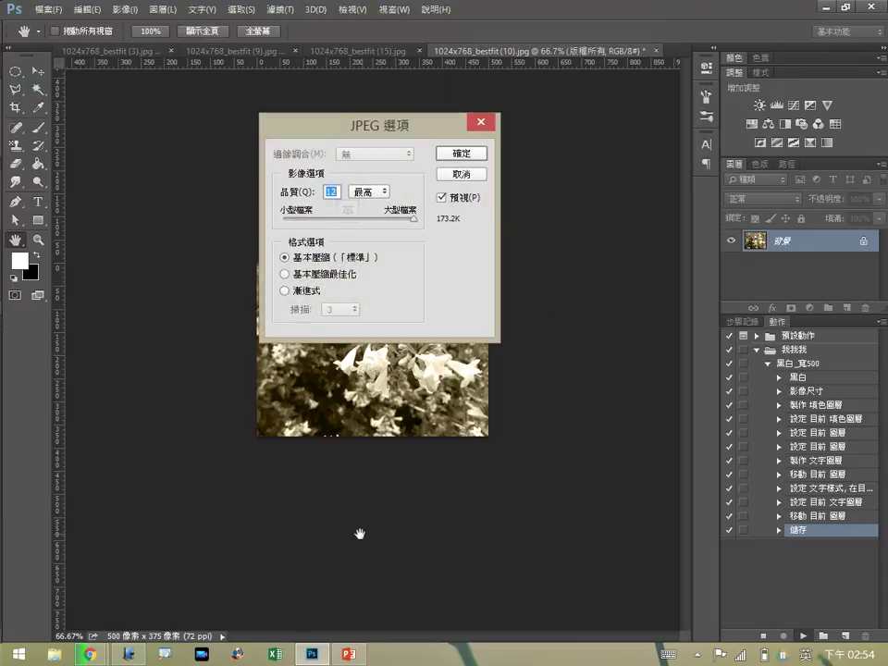
{"action": "left_click", "coordinate": [453, 155]}
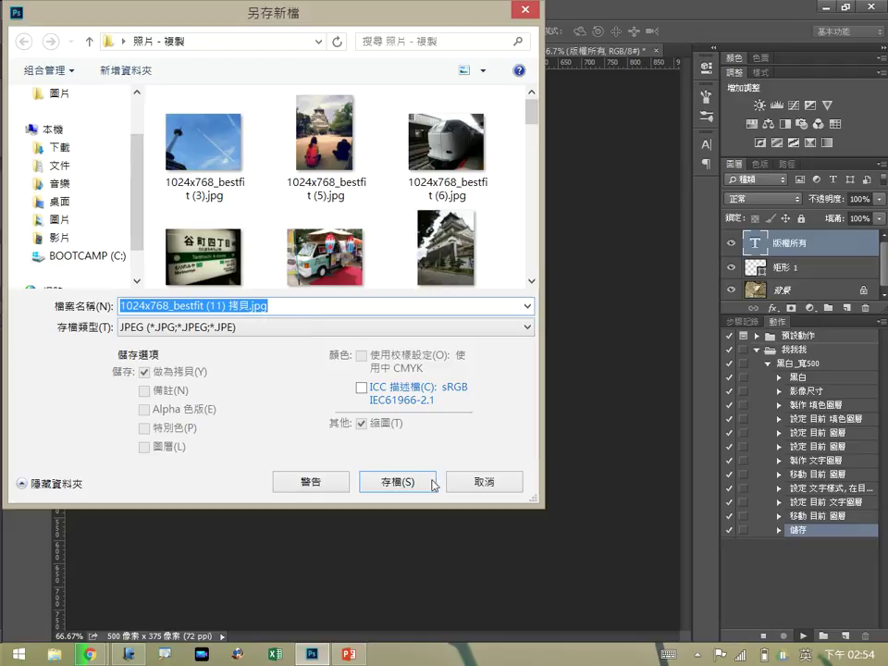
Save 1024x768_bestfit (11) 拷貝.jpg in 照片 - 複製 at JPEG quality 12, cancel saving image (12), and stop the batch.
{"action": "left_click", "coordinate": [400, 482]}
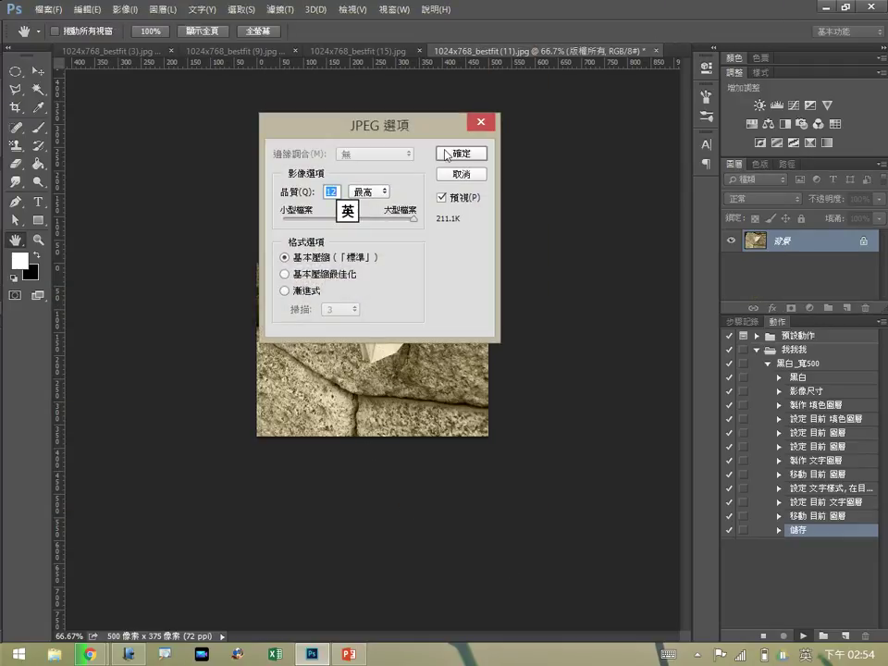
{"action": "key", "text": "Return"}
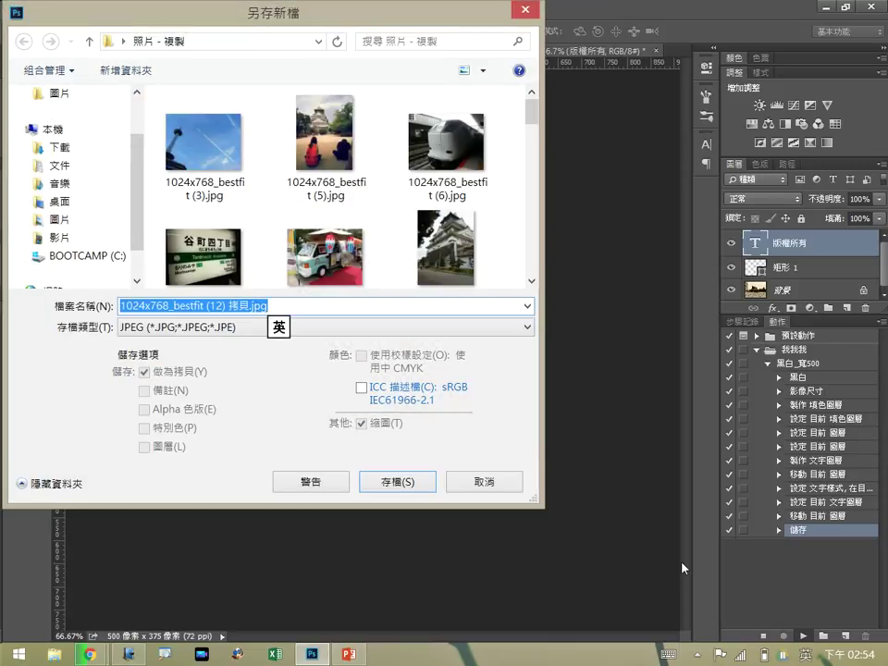
{"action": "left_click", "coordinate": [485, 482]}
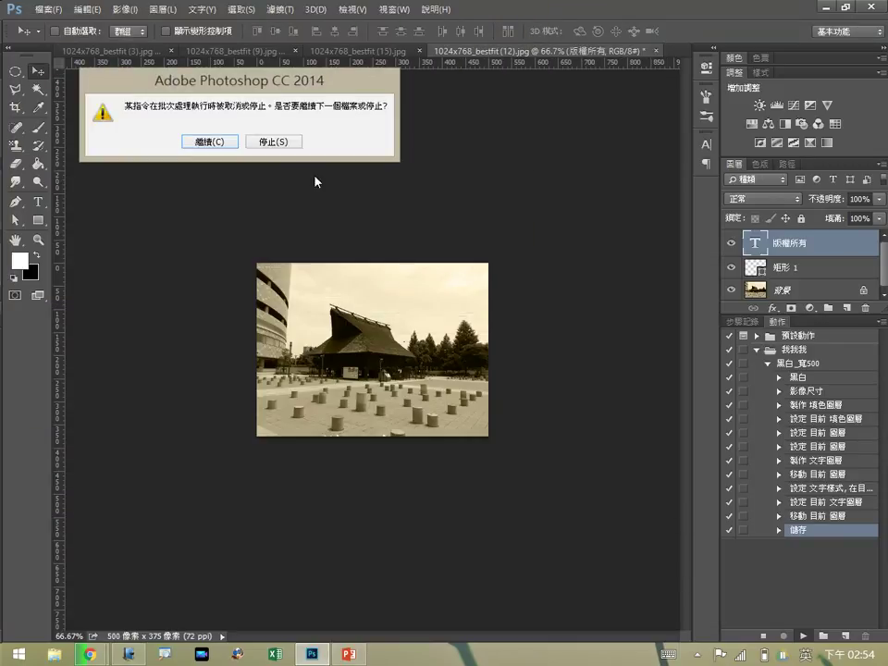
{"action": "left_click", "coordinate": [287, 144]}
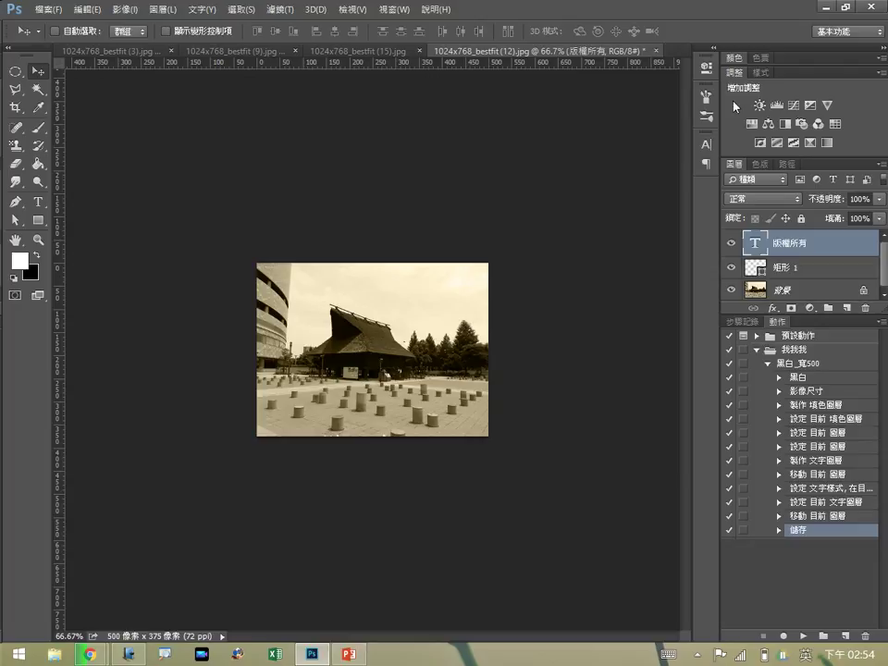
Check the contents of the 345 folder on the desktop and return to Photoshop.
{"action": "left_click", "coordinate": [822, 6]}
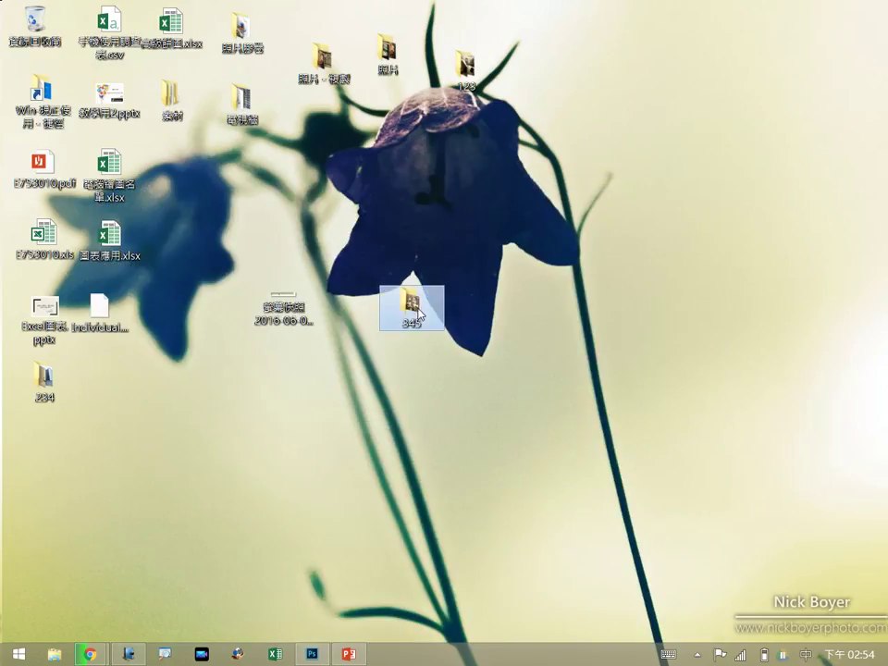
{"action": "double_click", "coordinate": [411, 305]}
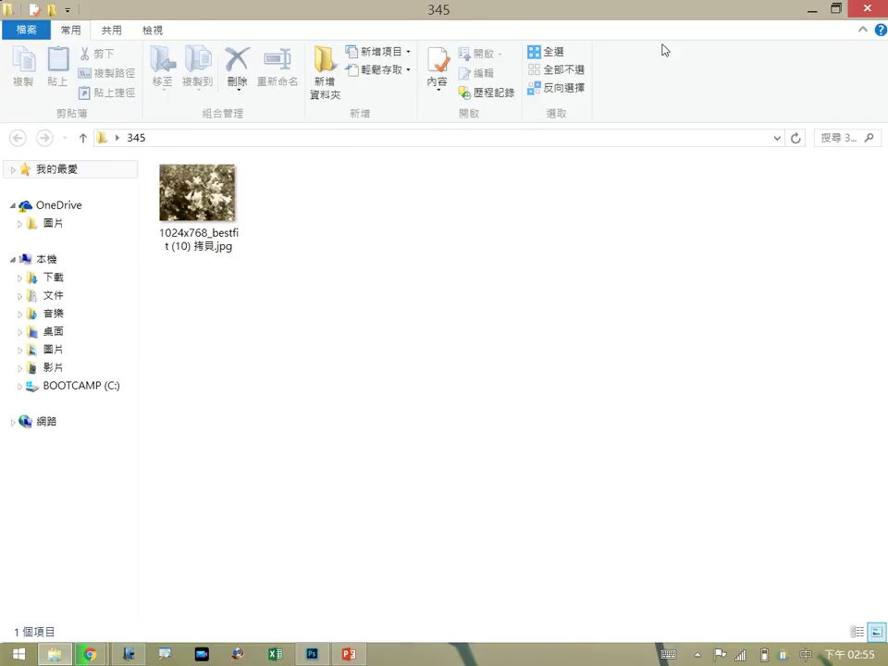
{"action": "left_click", "coordinate": [860, 11]}
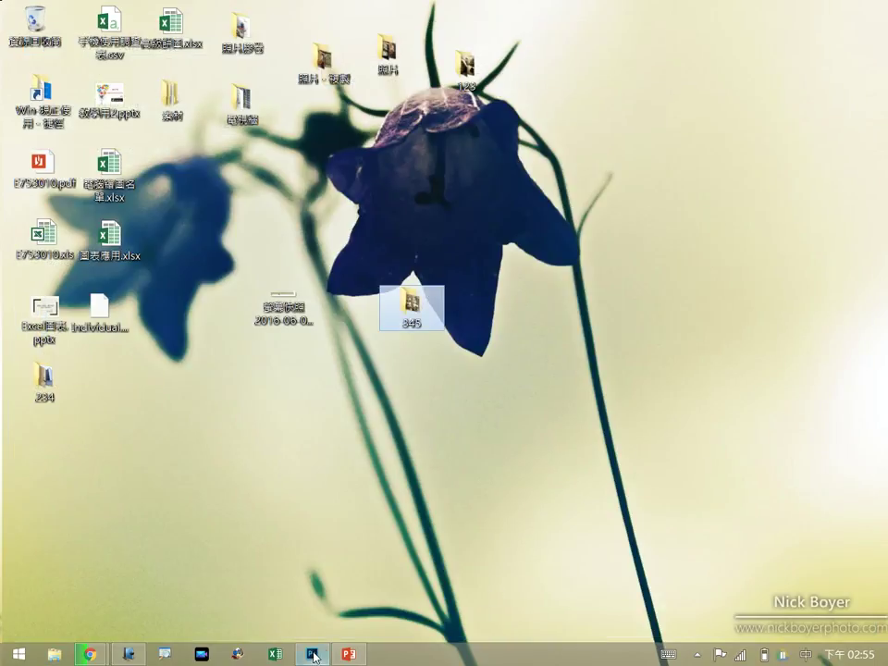
{"action": "left_click", "coordinate": [325, 652]}
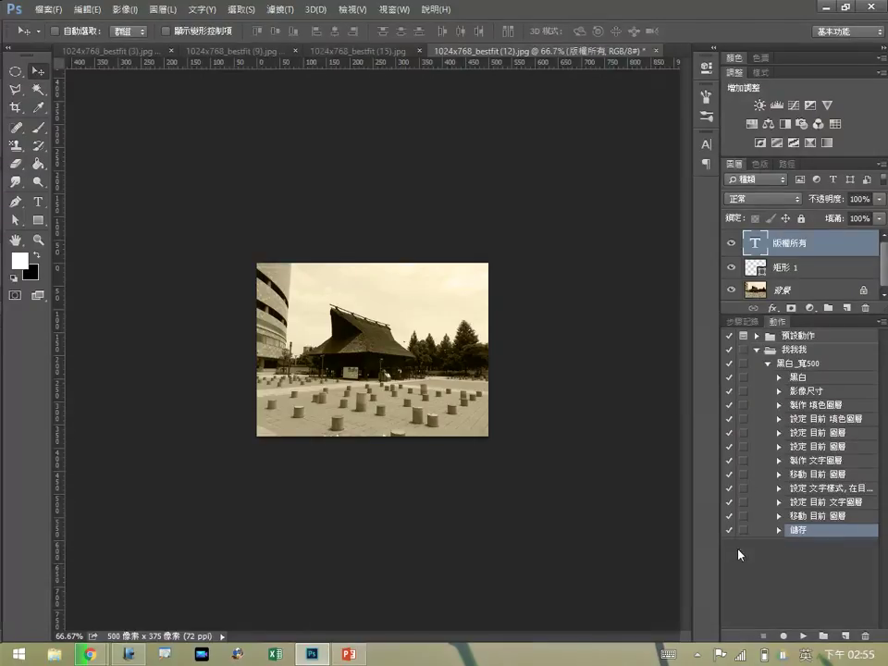
Delete the 儲存 command from the 黑白_寬500 action.
{"action": "left_click", "coordinate": [865, 636]}
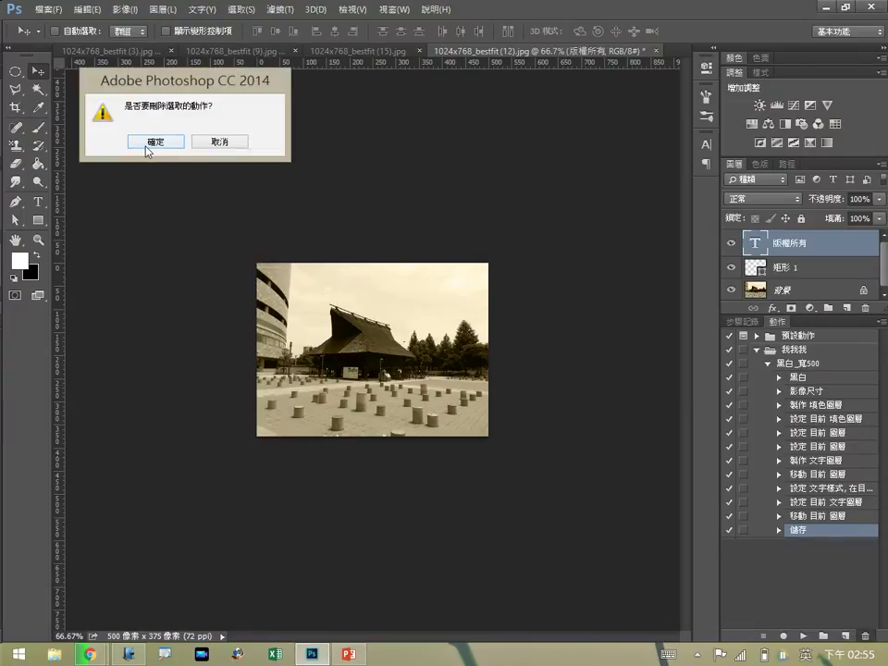
{"action": "left_click", "coordinate": [148, 143]}
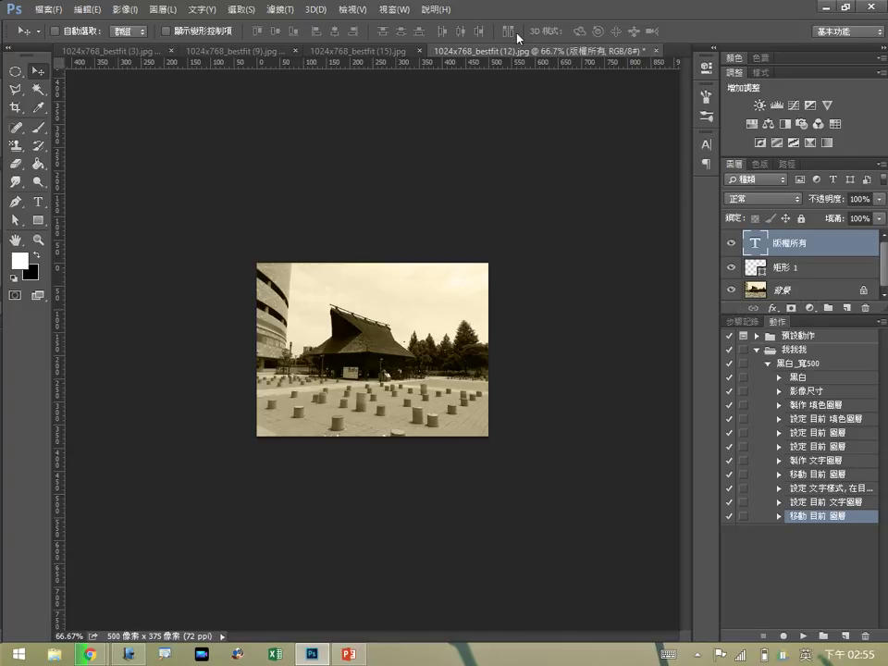
Close the images 1024x768_bestfit (12), without saving its changes, (9) and (3).
{"action": "left_click", "coordinate": [656, 52]}
{"action": "left_click", "coordinate": [242, 142]}
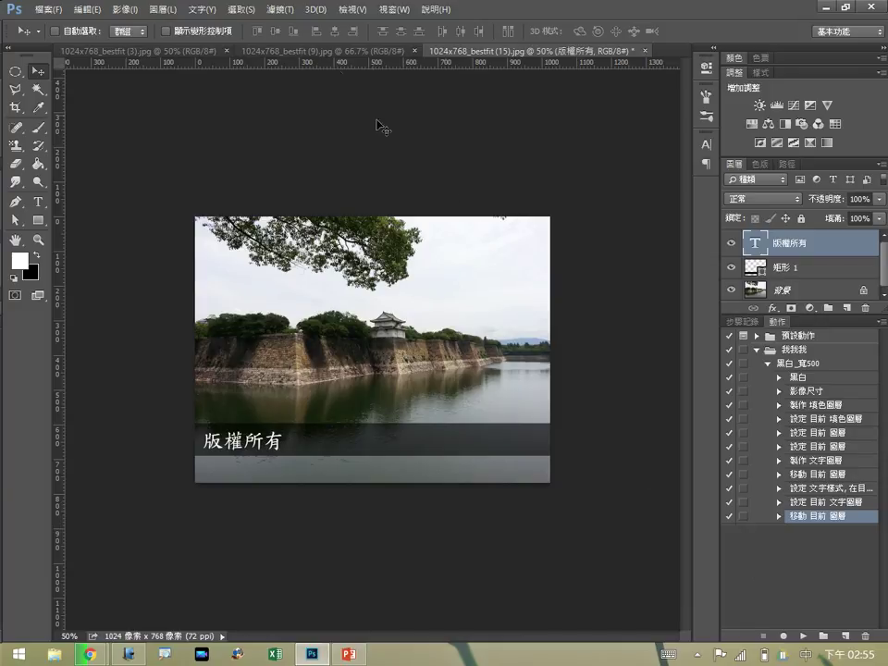
{"action": "left_click", "coordinate": [348, 48]}
{"action": "left_click", "coordinate": [414, 50]}
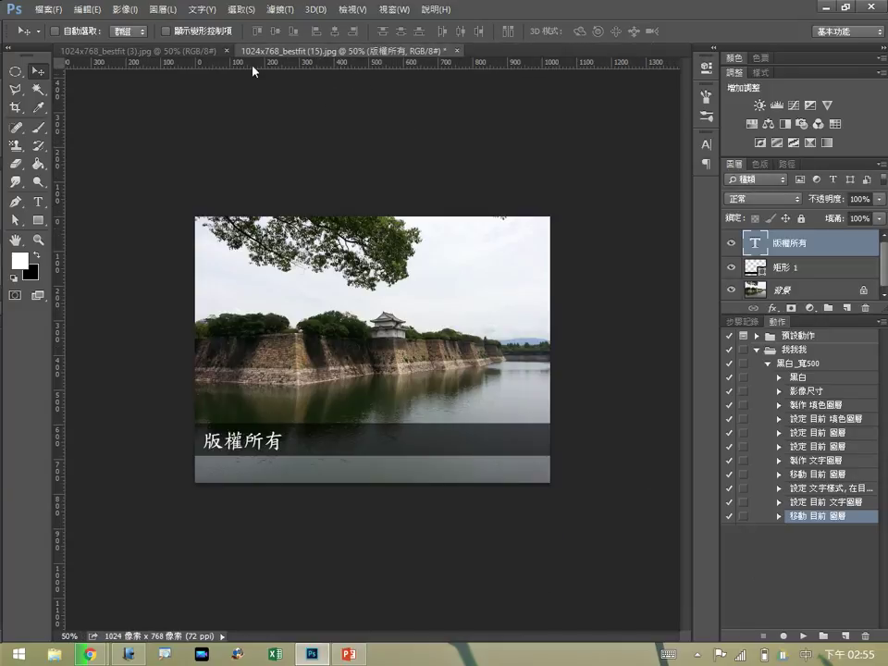
{"action": "left_click", "coordinate": [226, 50]}
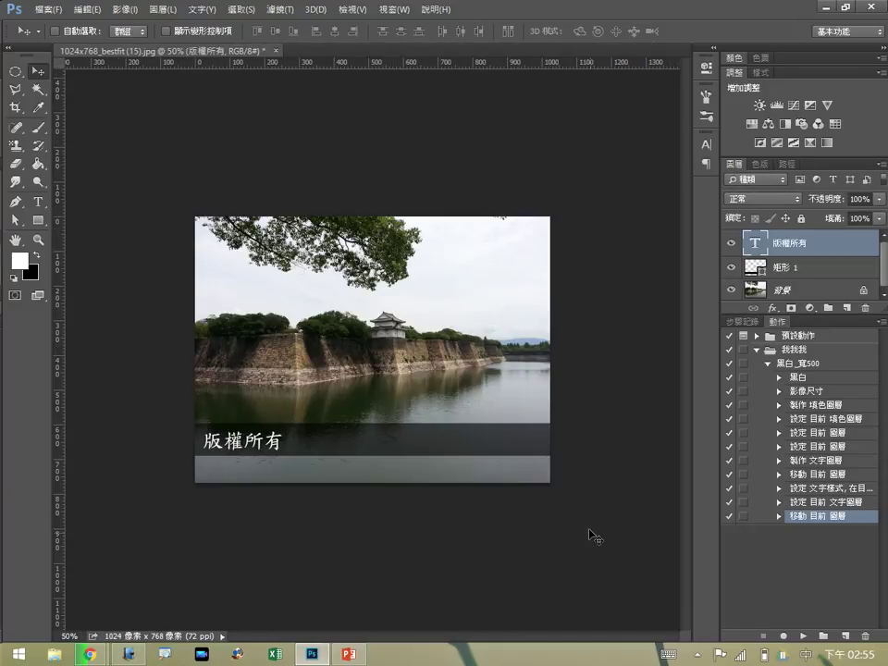
Record a new save command after the last 移動 目前 圖層, saving 1024x768_bestfit (15).jpg to the desktop as JPEG with quality 12, and stop recording.
{"action": "left_click", "coordinate": [757, 521]}
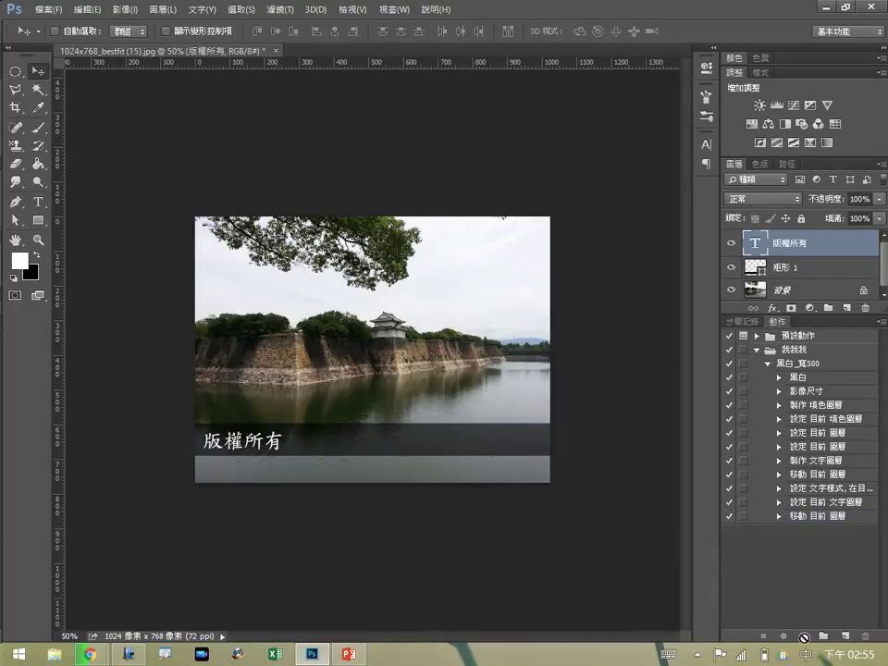
{"action": "left_click", "coordinate": [811, 516]}
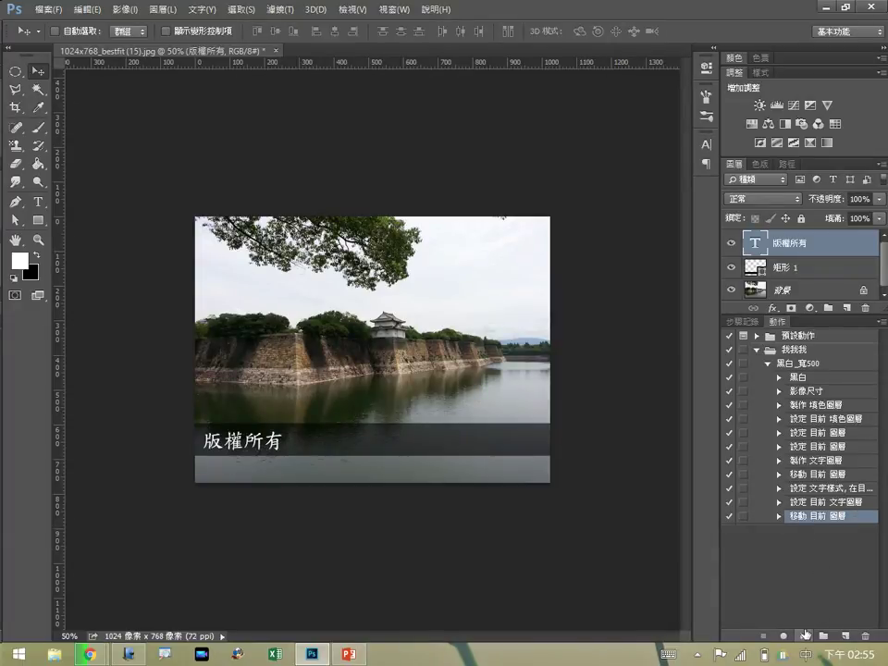
{"action": "left_click", "coordinate": [783, 636]}
{"action": "left_click", "coordinate": [46, 10]}
{"action": "left_click", "coordinate": [70, 165]}
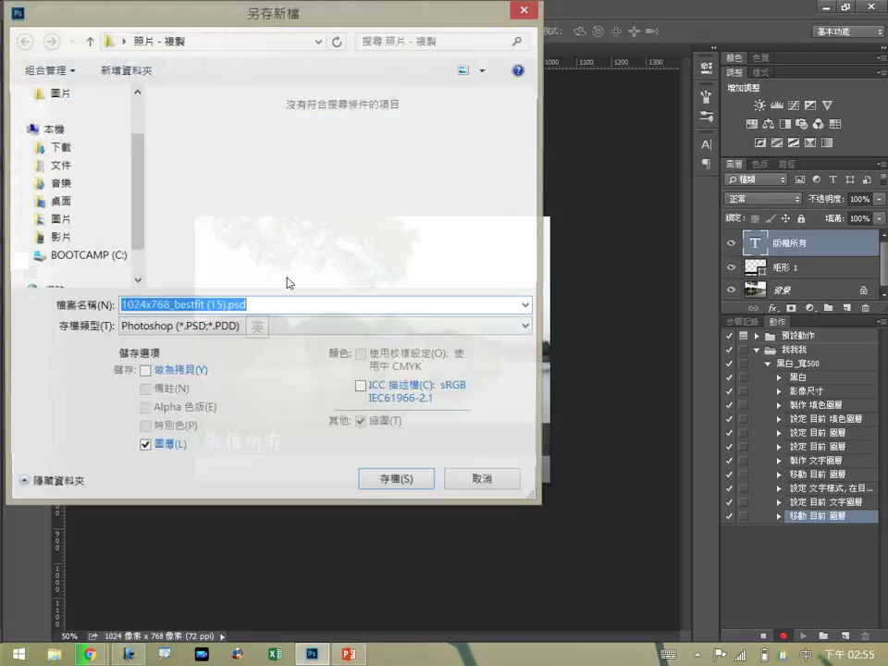
{"action": "scroll", "coordinate": [93, 139], "scroll_direction": "up", "scroll_amount": 2}
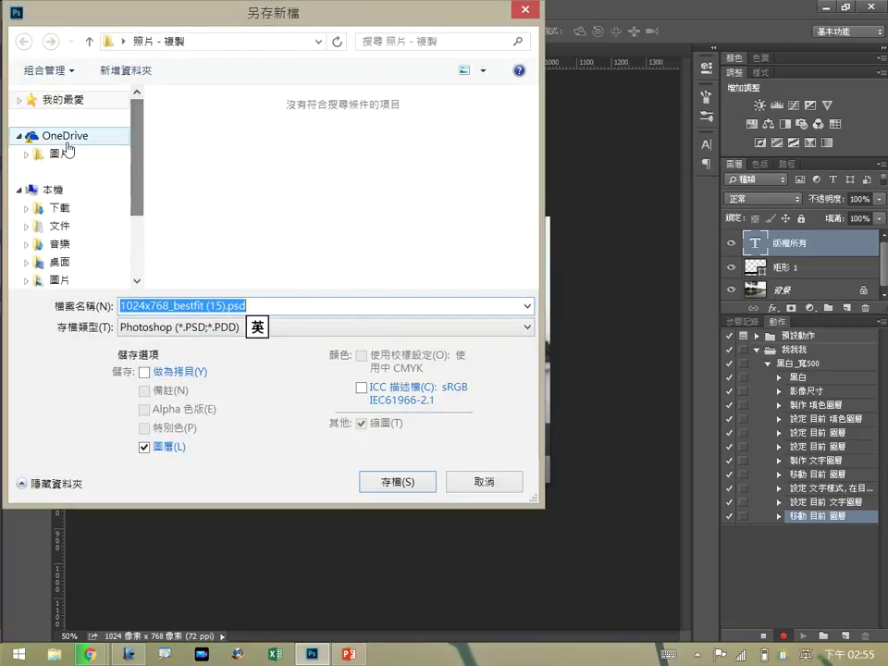
{"action": "left_click", "coordinate": [71, 264]}
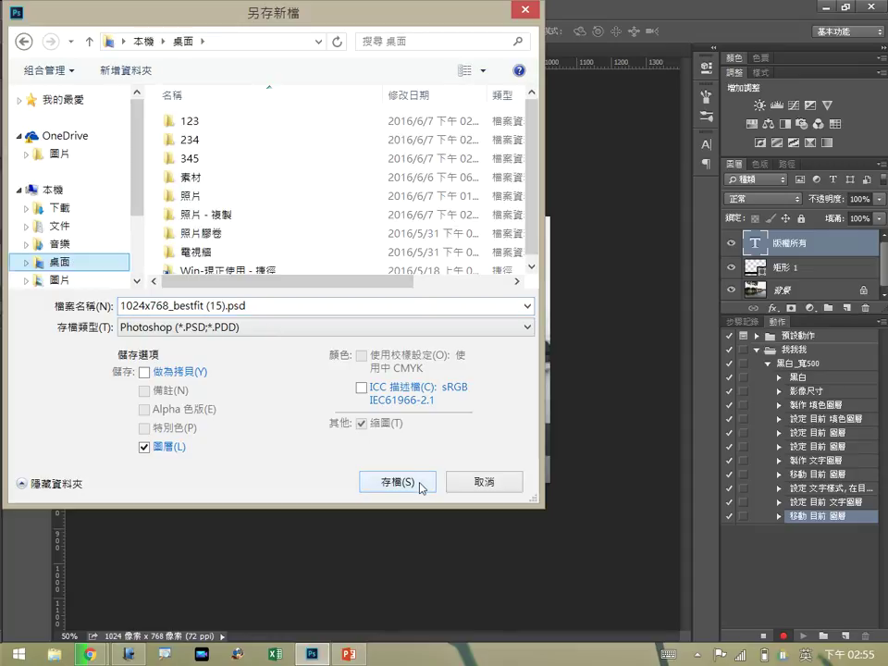
{"action": "left_click", "coordinate": [335, 328]}
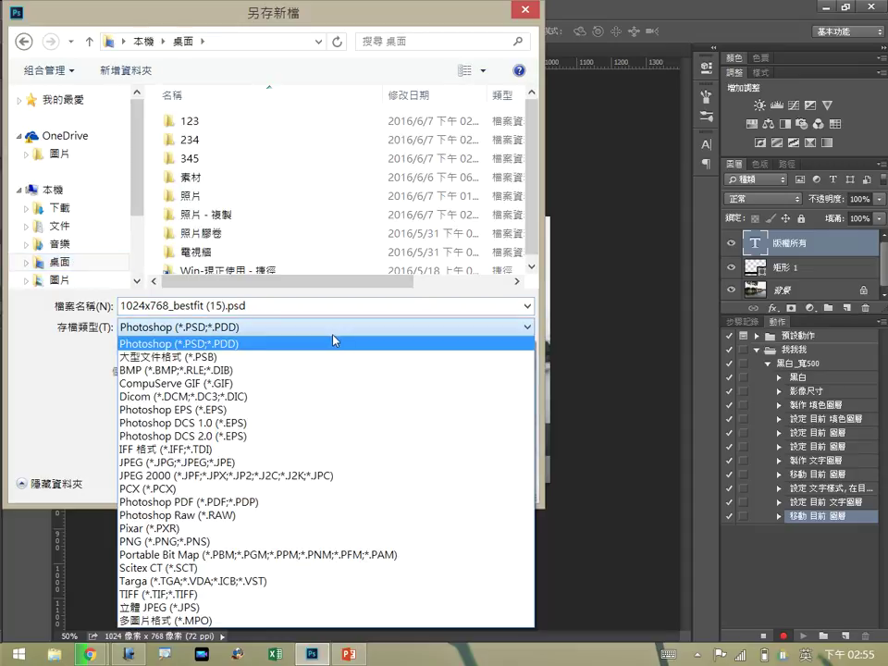
{"action": "left_click", "coordinate": [291, 462]}
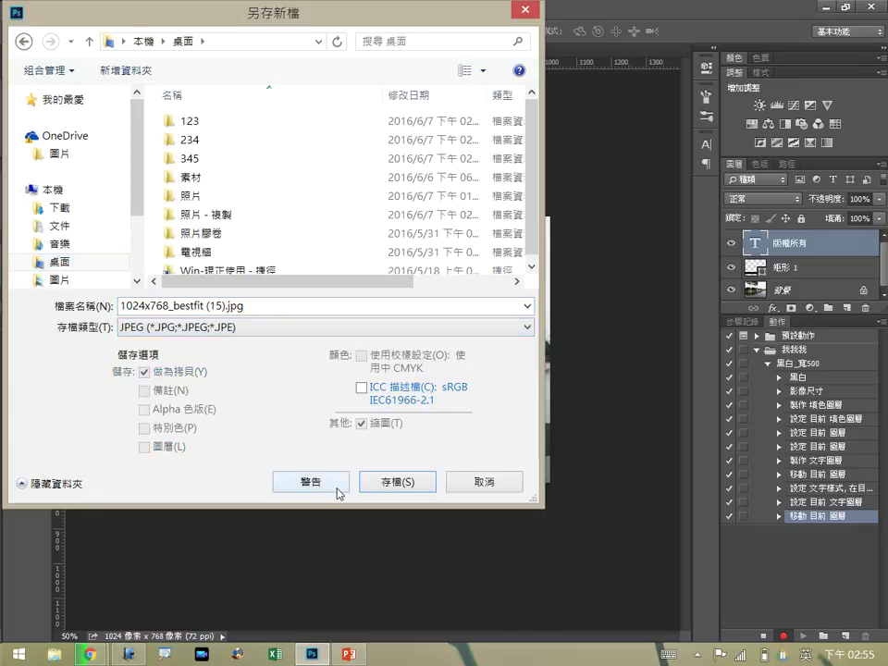
{"action": "left_click", "coordinate": [386, 484]}
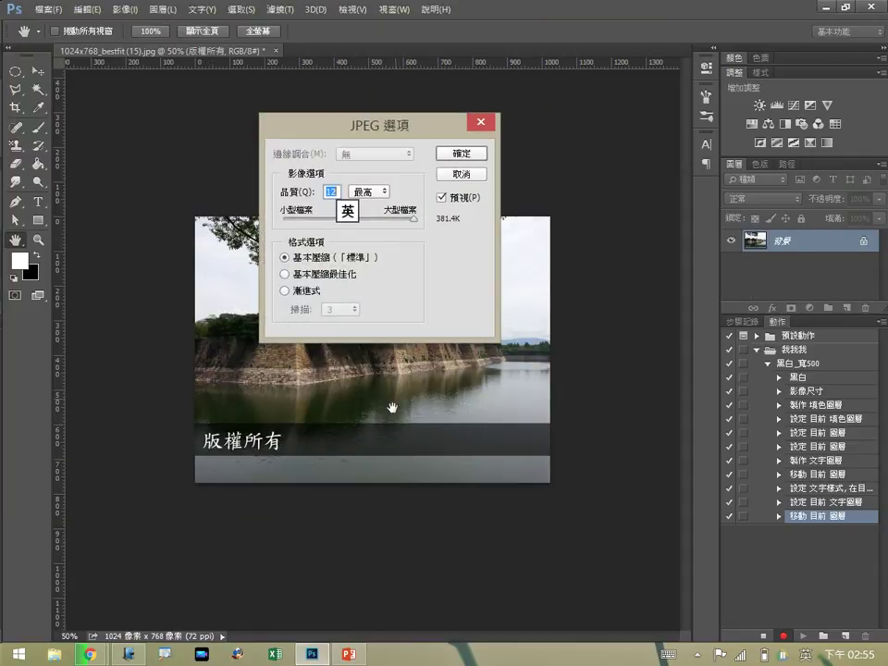
{"action": "left_click", "coordinate": [461, 154]}
{"action": "key", "text": "Escape"}
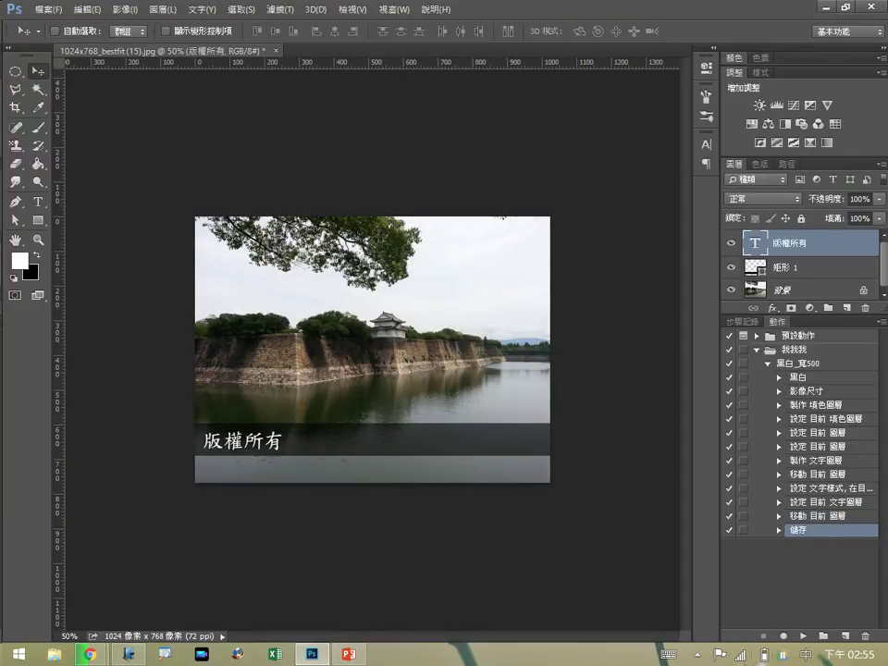
Run the 黑白_寬500 batch on the 照片 - 複製 folder with a newly created desktop folder 456 as the intended destination.
{"action": "left_click", "coordinate": [49, 11]}
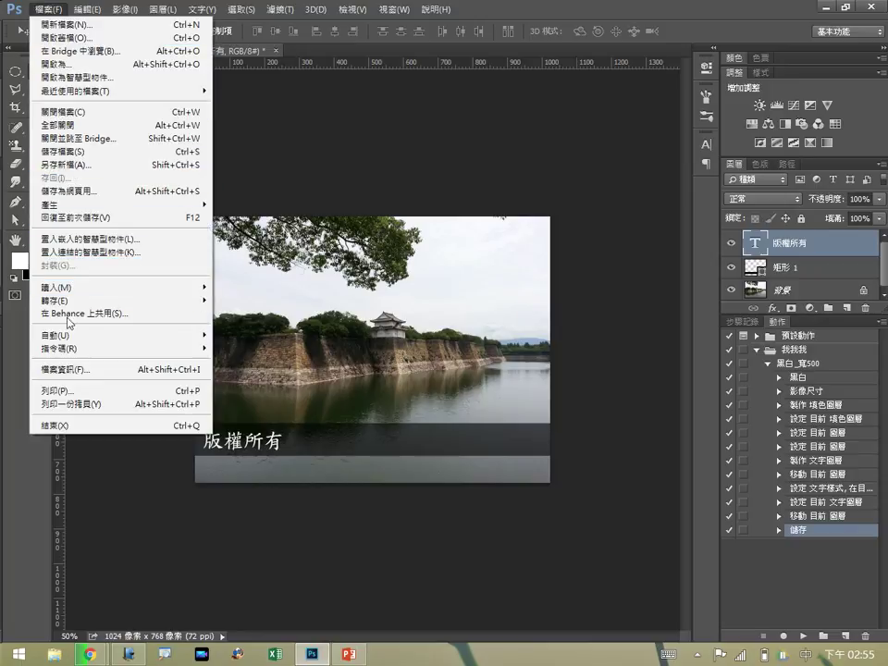
{"action": "mouse_move", "coordinate": [95, 337]}
{"action": "left_click", "coordinate": [232, 338]}
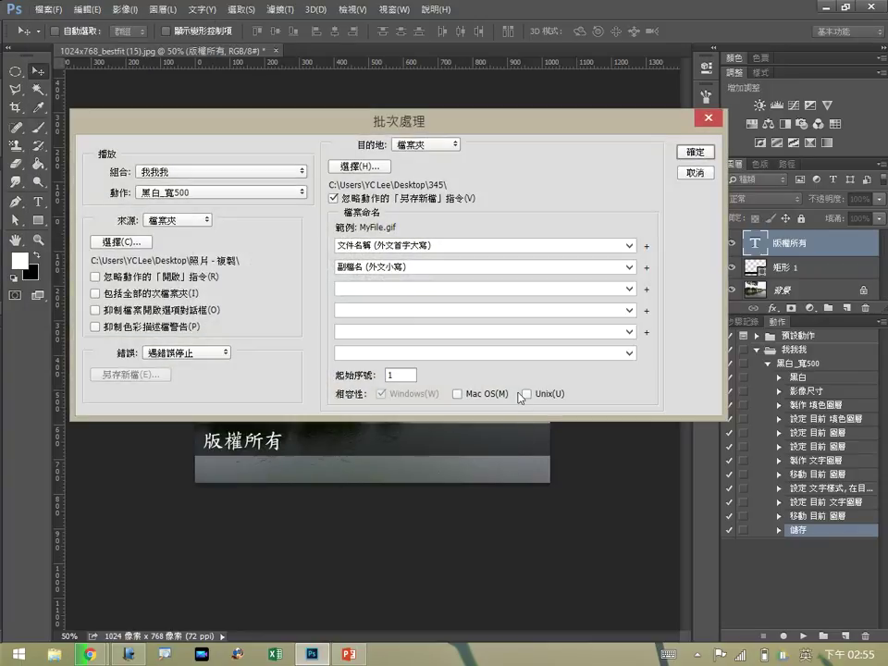
{"action": "left_click", "coordinate": [367, 166]}
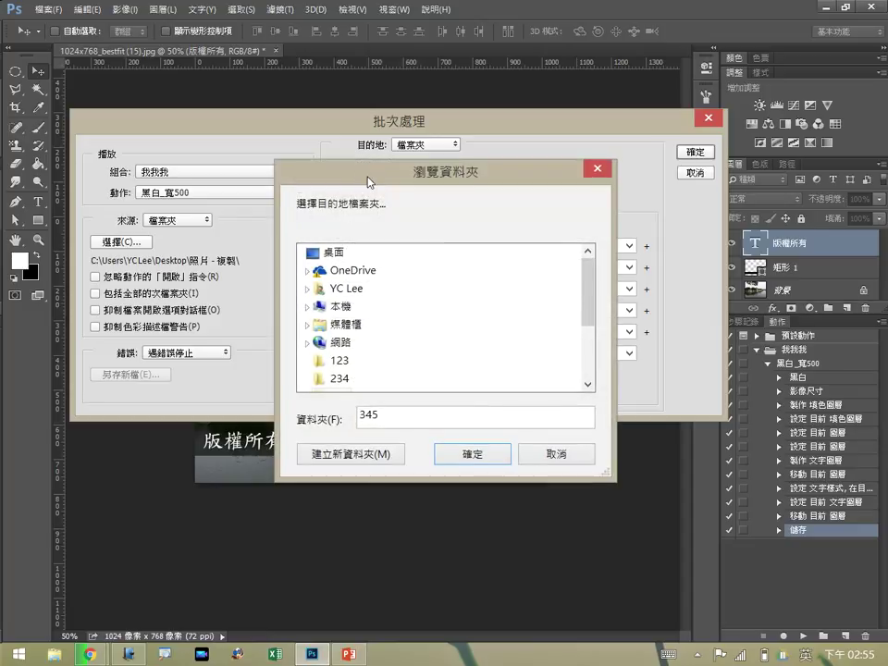
{"action": "left_click", "coordinate": [319, 252]}
{"action": "left_click", "coordinate": [345, 454]}
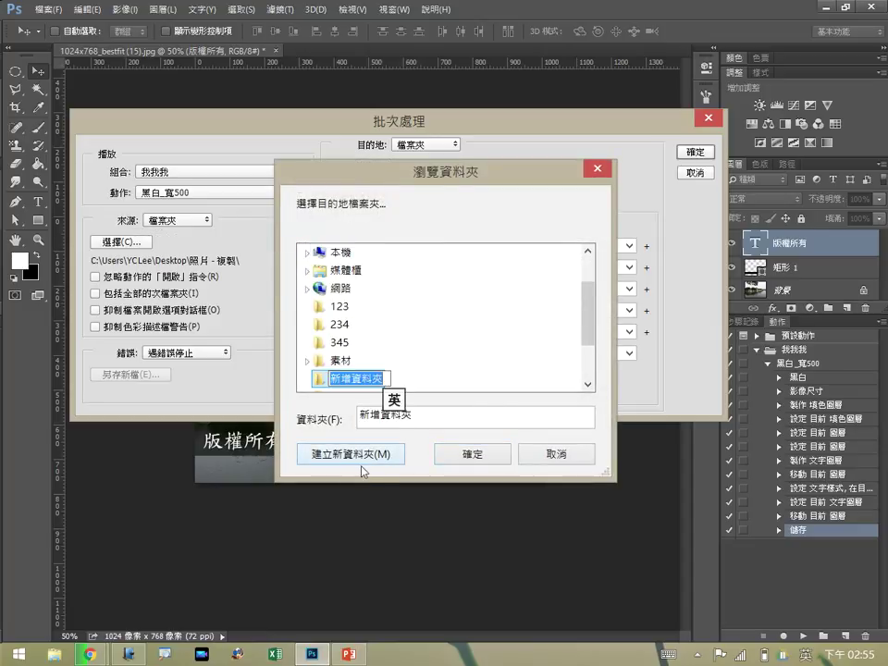
{"action": "type", "text": "456"}
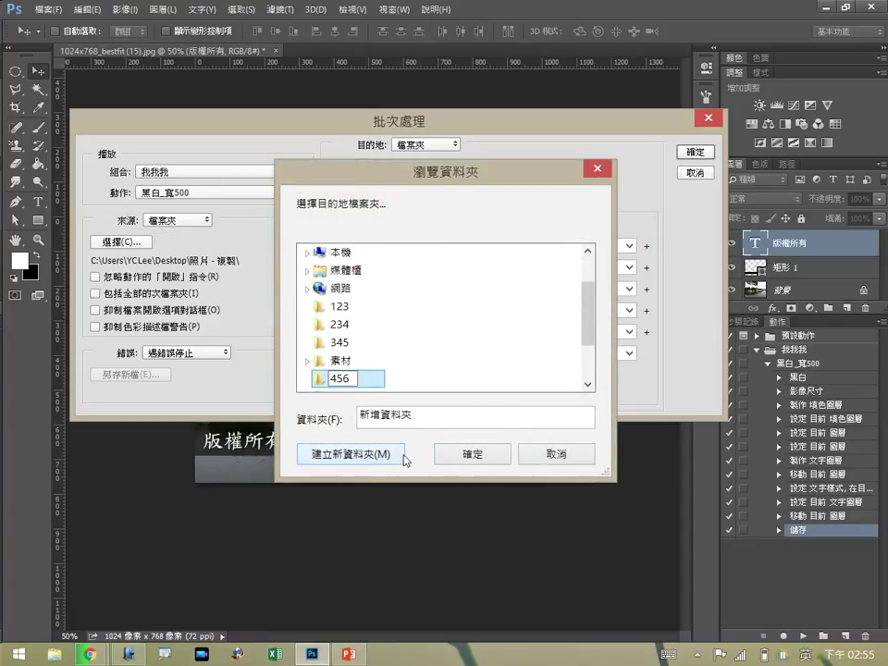
{"action": "left_click", "coordinate": [466, 457]}
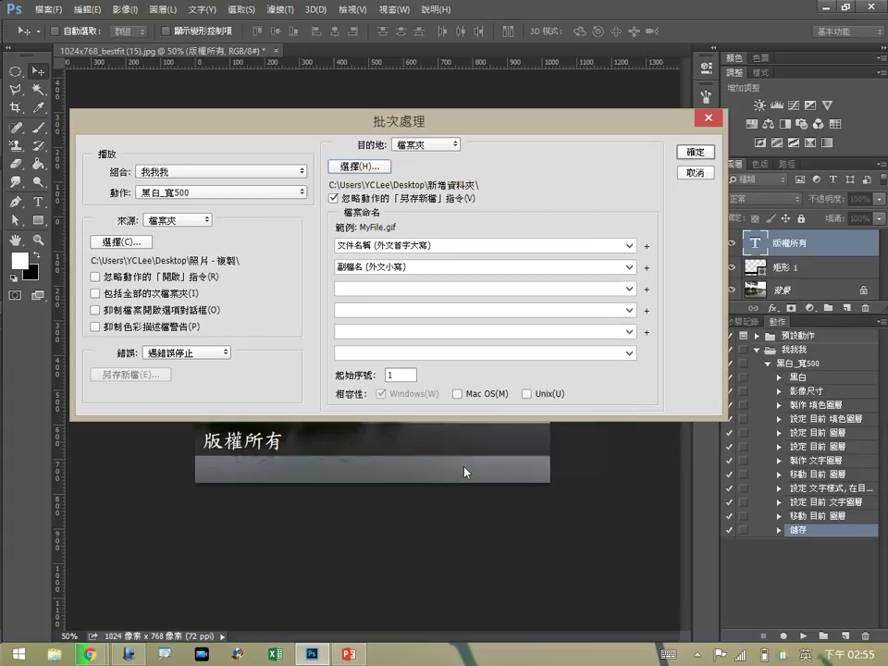
{"action": "left_click", "coordinate": [694, 152]}
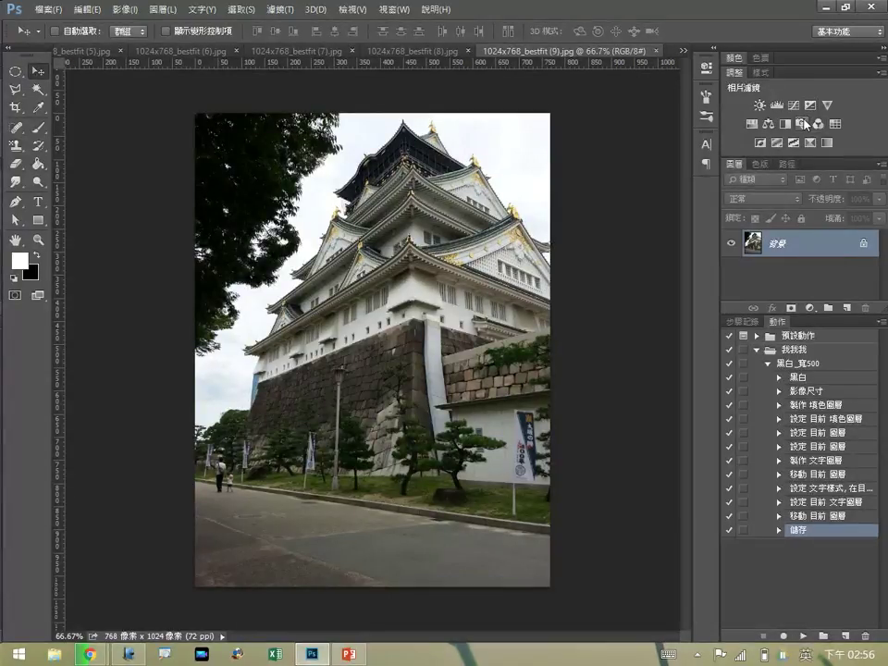
Close the photos opened by the batch, keeping 1024x768_bestfit (15) and (10) open, and show the desktop.
{"action": "left_click", "coordinate": [656, 51]}
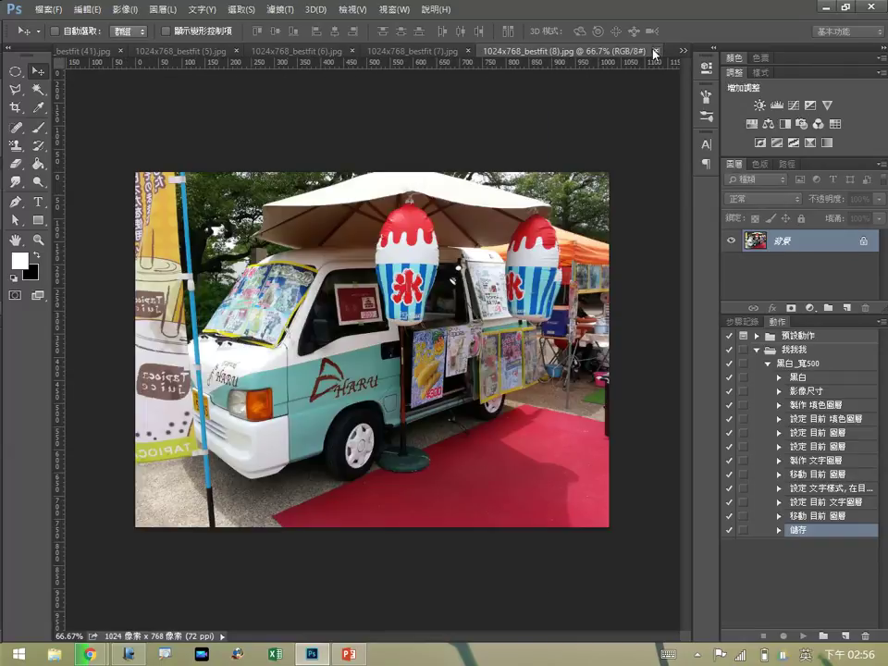
{"action": "left_click", "coordinate": [656, 50]}
{"action": "left_click", "coordinate": [656, 51]}
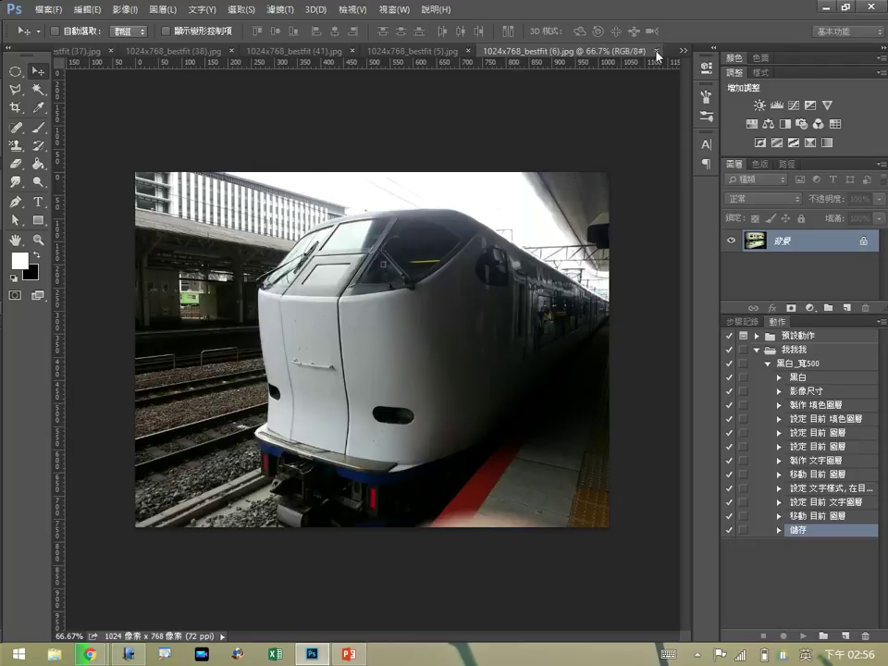
{"action": "left_click", "coordinate": [656, 51]}
{"action": "left_click", "coordinate": [656, 51]}
{"action": "left_click", "coordinate": [656, 51]}
{"action": "left_click", "coordinate": [656, 51]}
{"action": "left_click", "coordinate": [656, 51]}
{"action": "left_click", "coordinate": [656, 51]}
{"action": "left_click", "coordinate": [656, 51]}
{"action": "left_click", "coordinate": [656, 51]}
{"action": "left_click", "coordinate": [656, 51]}
{"action": "left_click", "coordinate": [656, 51]}
{"action": "left_click", "coordinate": [657, 50]}
{"action": "left_click", "coordinate": [656, 51]}
{"action": "left_click", "coordinate": [656, 51]}
{"action": "left_click", "coordinate": [656, 51]}
{"action": "left_click", "coordinate": [656, 51]}
{"action": "left_click", "coordinate": [656, 51]}
{"action": "left_click", "coordinate": [656, 51]}
{"action": "left_click", "coordinate": [656, 51]}
{"action": "left_click", "coordinate": [656, 51]}
{"action": "left_click", "coordinate": [656, 51]}
{"action": "left_click", "coordinate": [656, 51]}
{"action": "left_click", "coordinate": [656, 51]}
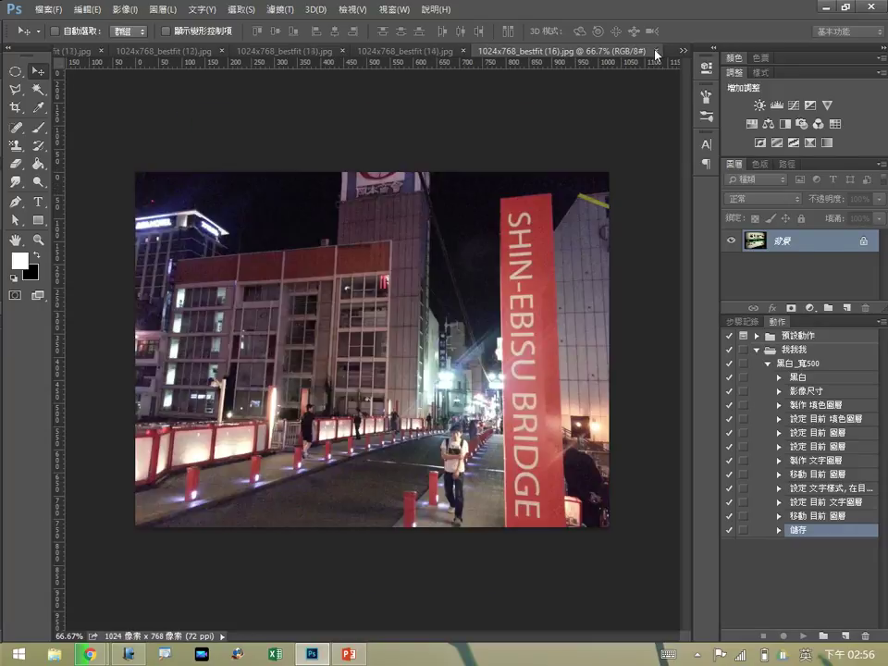
{"action": "left_click", "coordinate": [657, 51]}
{"action": "left_click", "coordinate": [656, 51]}
{"action": "left_click", "coordinate": [656, 51]}
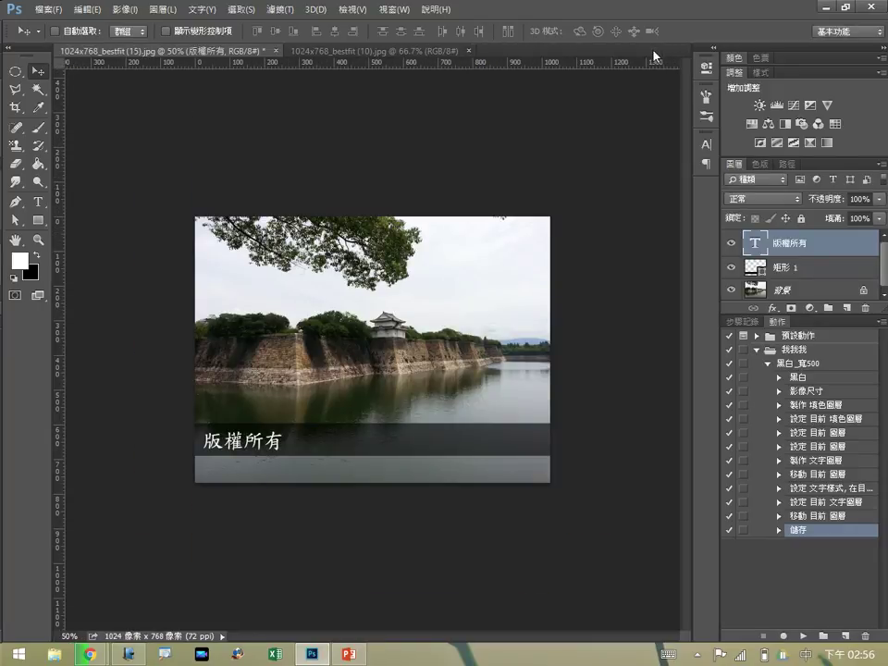
{"action": "left_click", "coordinate": [826, 7]}
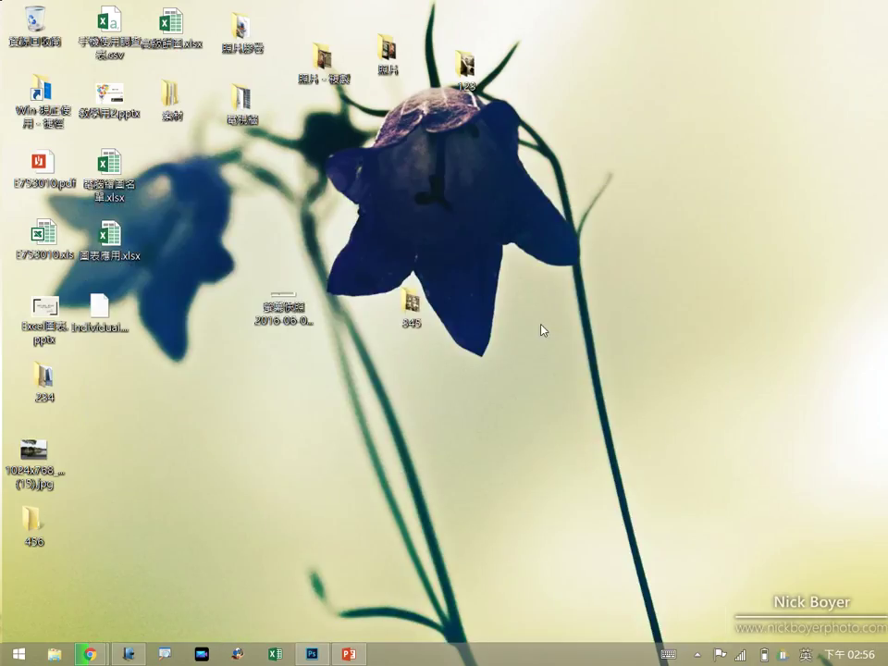